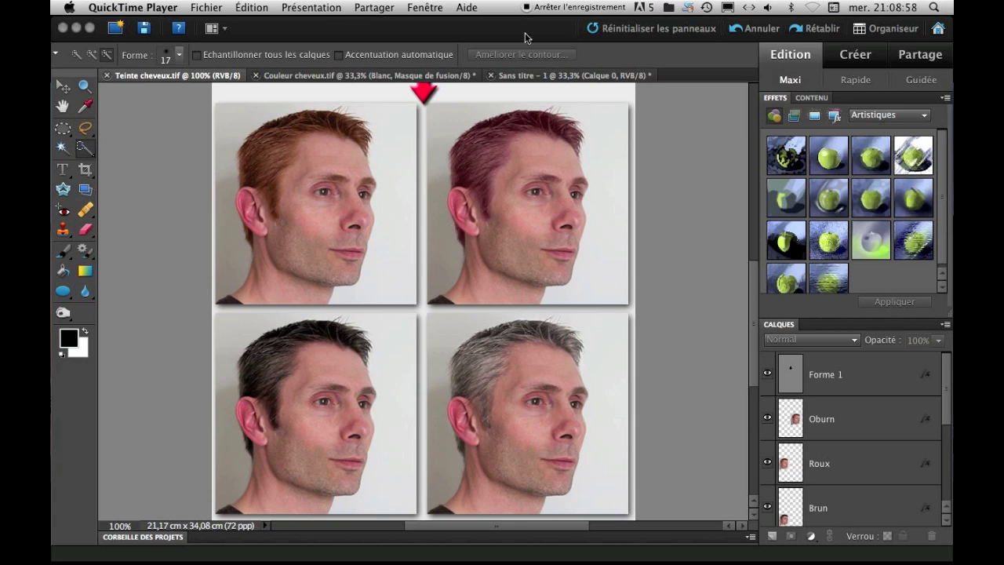
Switch to the untitled 'Sans titre - 1' document holding the single portrait.
{"action": "left_click", "coordinate": [536, 76]}
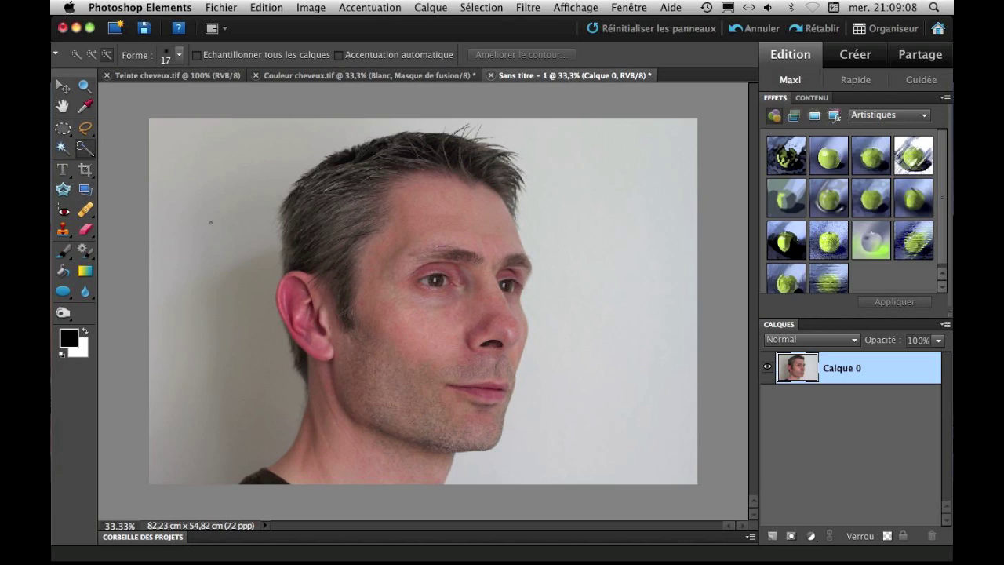
Set the Magic Wand to Pixels contigus, try a hair selection, then set Tolérance to 0 and deselect.
{"action": "left_click", "coordinate": [61, 149]}
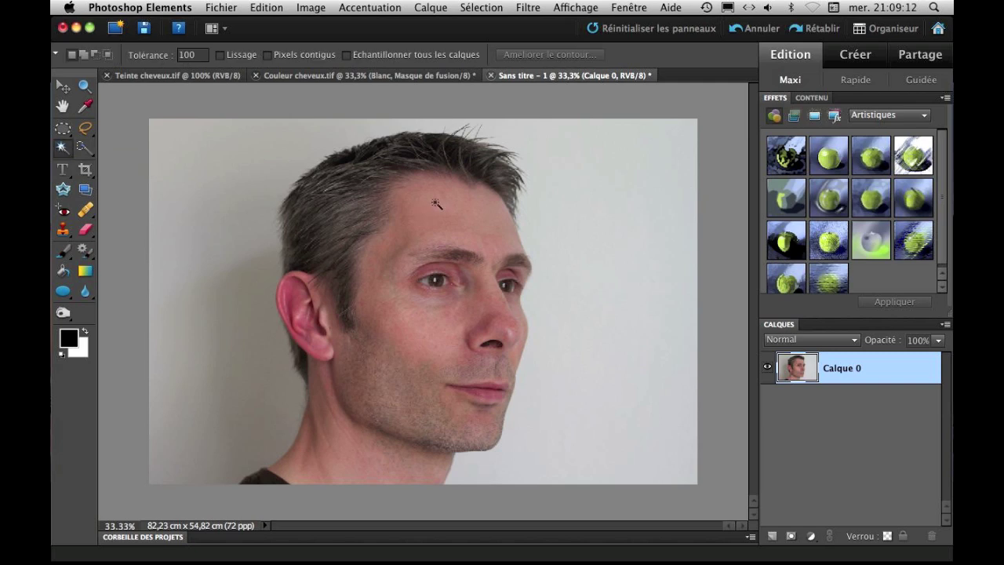
{"action": "left_click", "coordinate": [270, 58]}
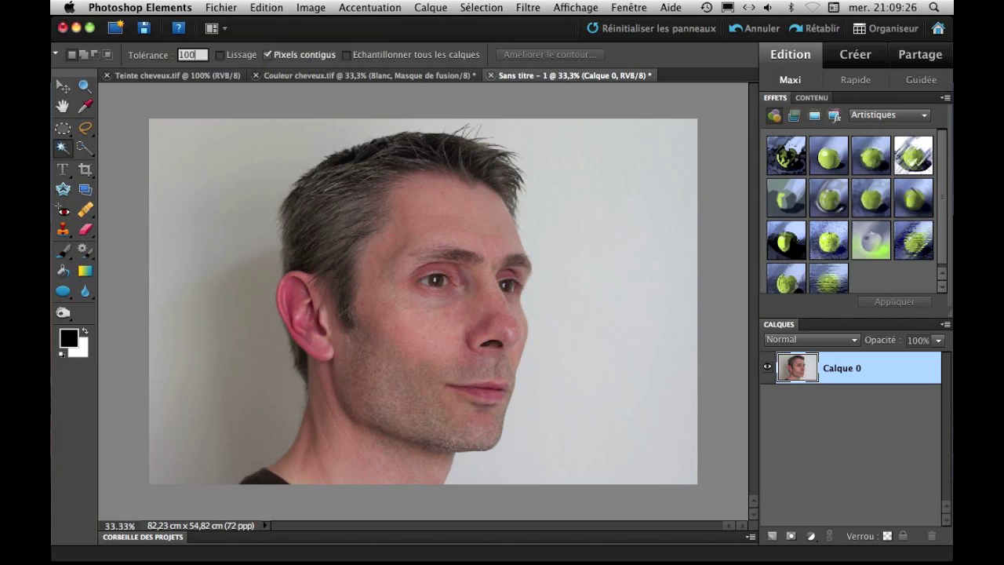
{"action": "left_click", "coordinate": [415, 144]}
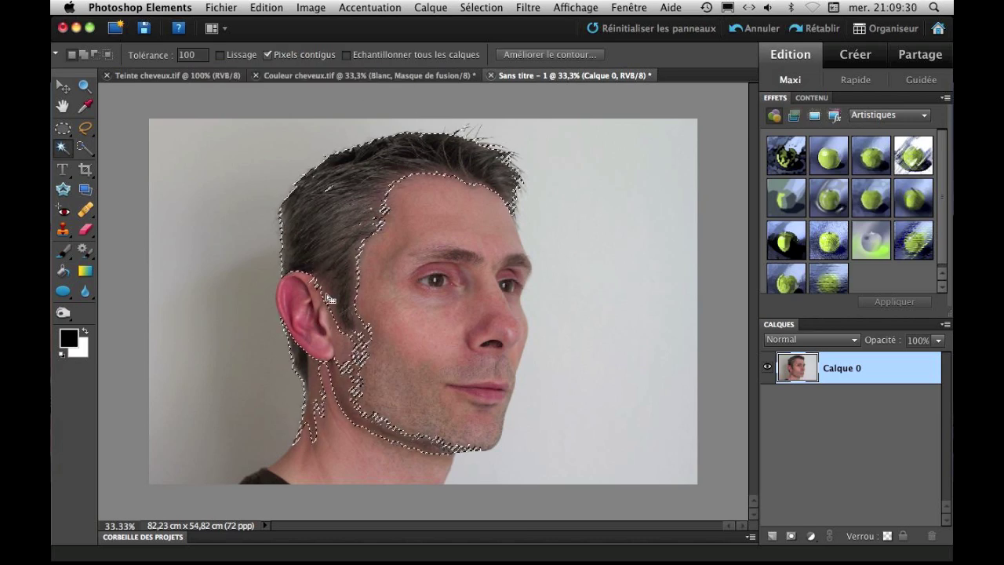
{"action": "left_click", "coordinate": [188, 55]}
{"action": "type", "text": "0"}
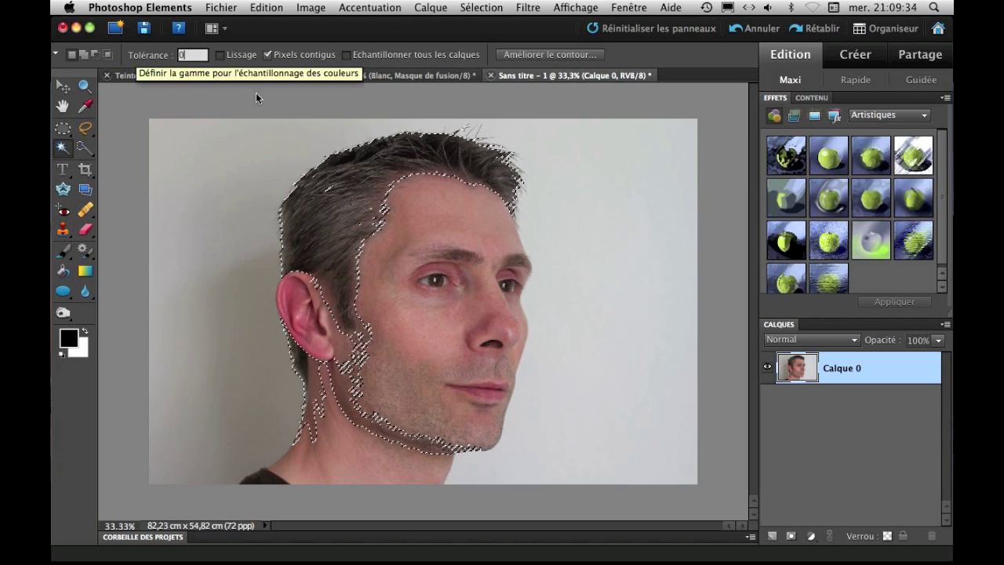
{"action": "left_click", "coordinate": [390, 174]}
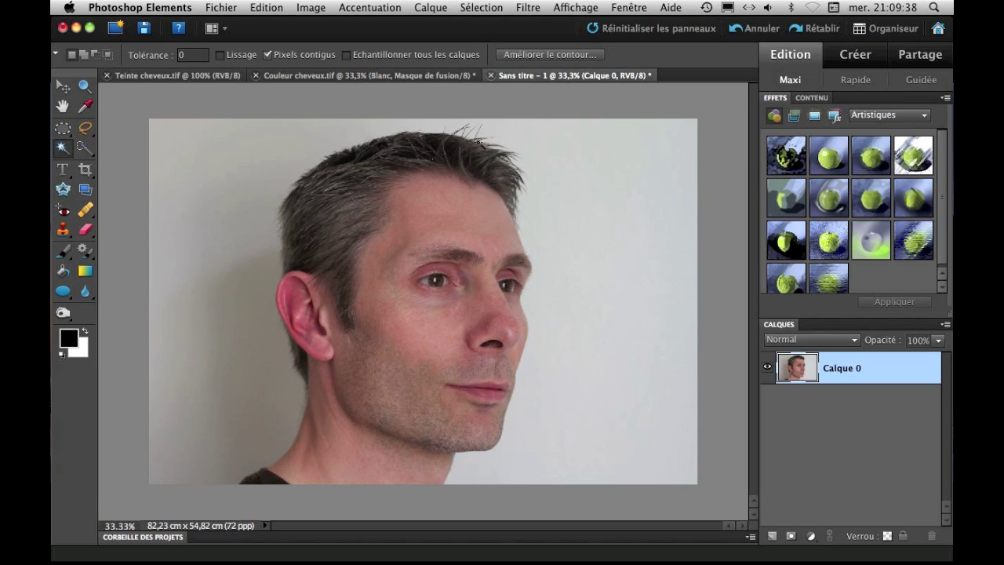
At Tolérance 25, select the crown, right side, inner gaps and the hair behind the ear.
{"action": "left_click", "coordinate": [193, 56]}
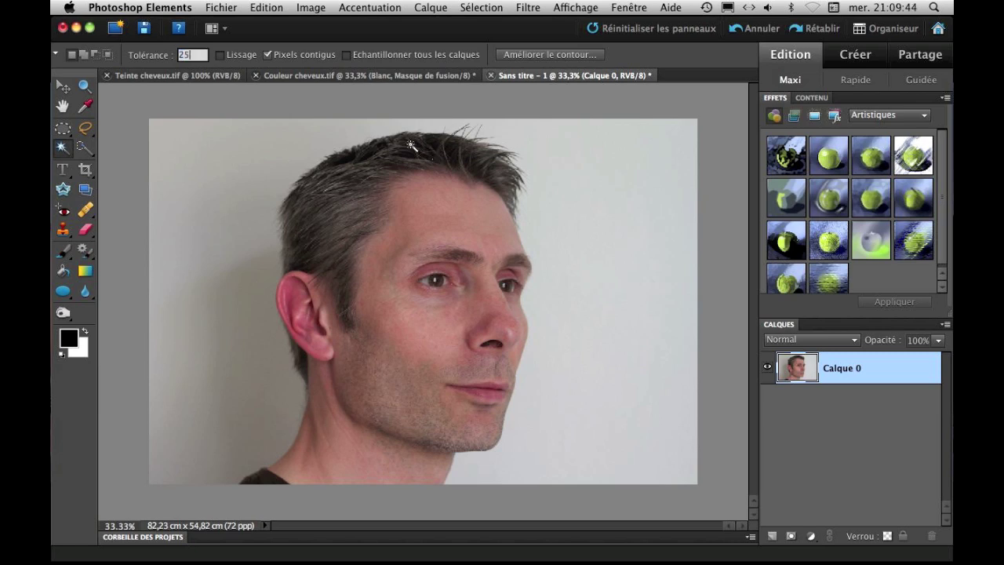
{"action": "left_click", "coordinate": [343, 257]}
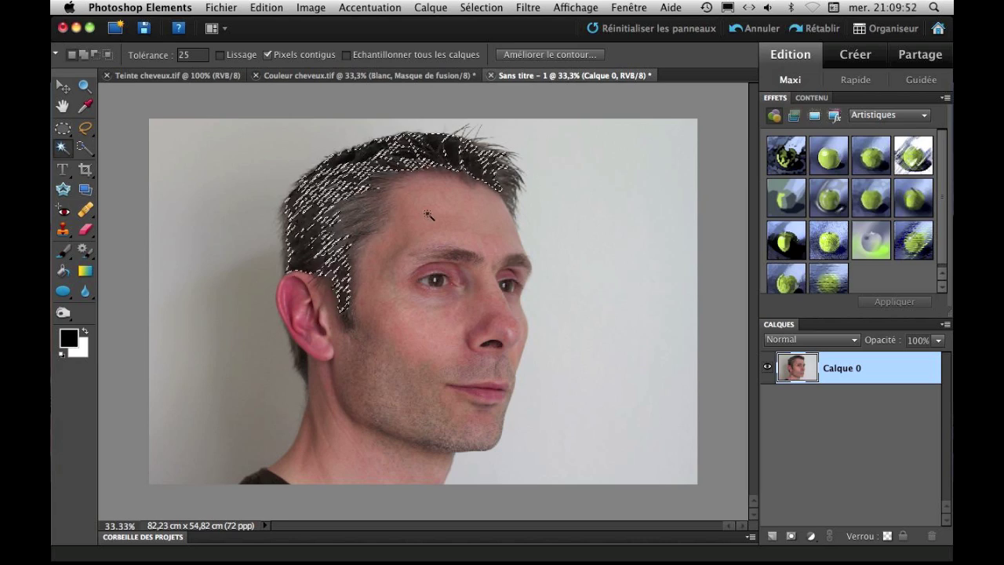
{"action": "left_click", "coordinate": [361, 214]}
{"action": "left_click", "coordinate": [350, 198]}
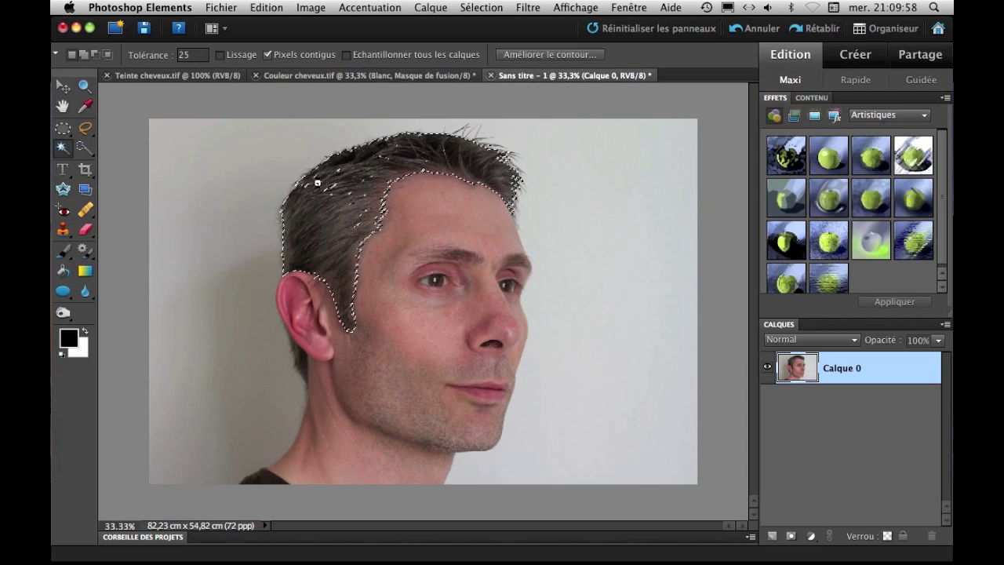
{"action": "left_click", "coordinate": [310, 373]}
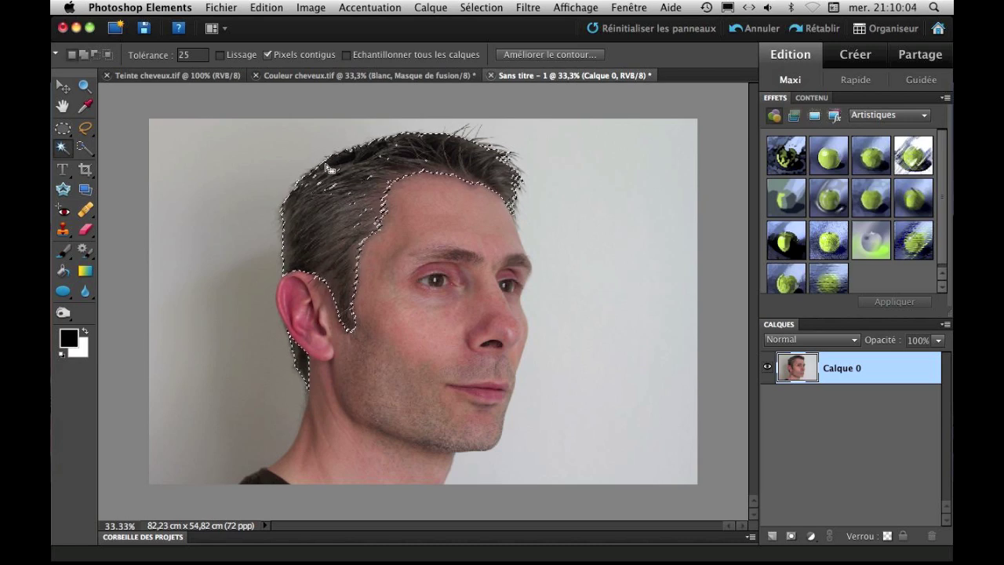
At 100% zoom, lasso-add the missed hair above the eye, along the hairline and on top.
{"action": "left_click", "coordinate": [86, 129]}
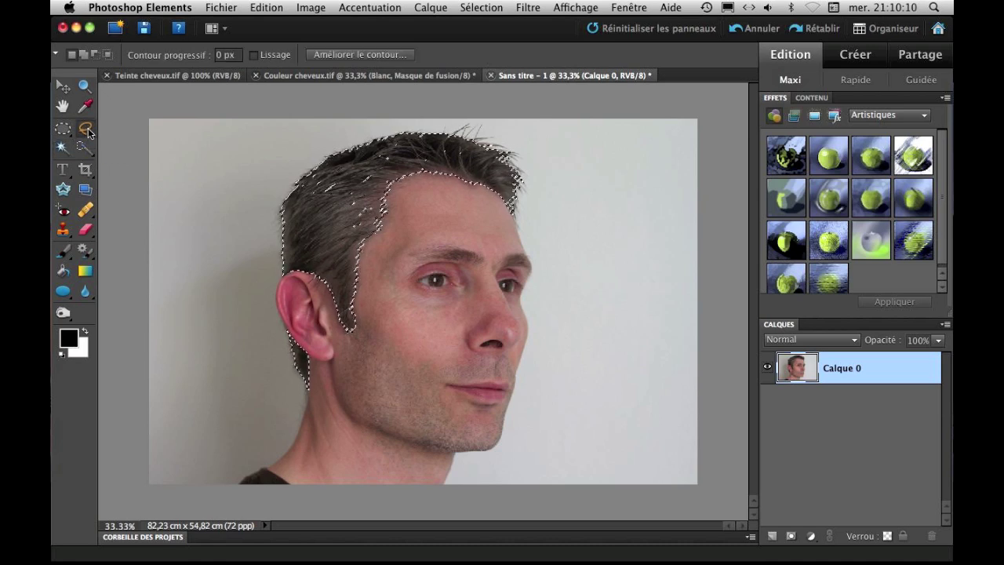
{"action": "key", "text": "super+alt+0"}
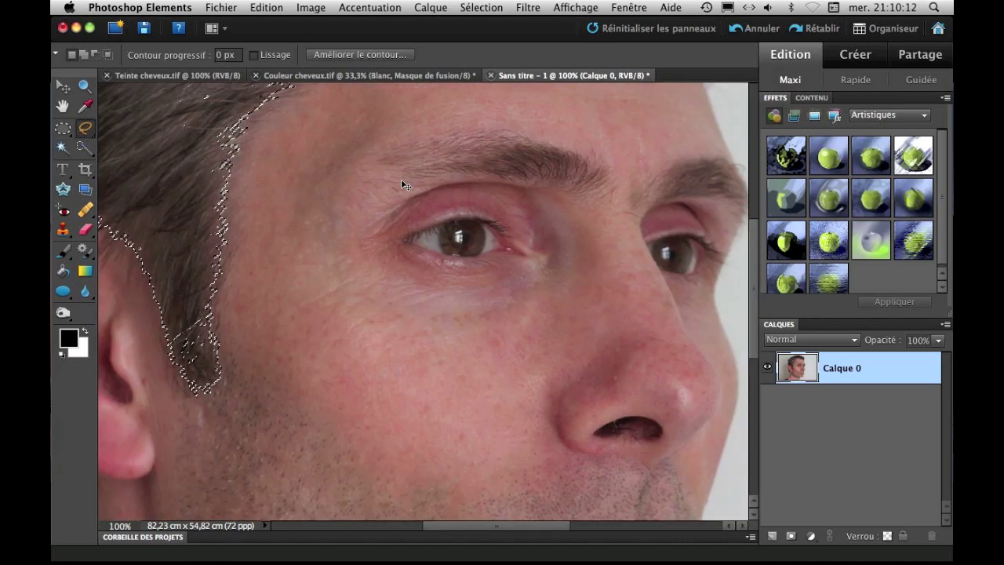
{"action": "left_click_drag", "start_coordinate": [302, 192], "coordinate": [451, 396]}
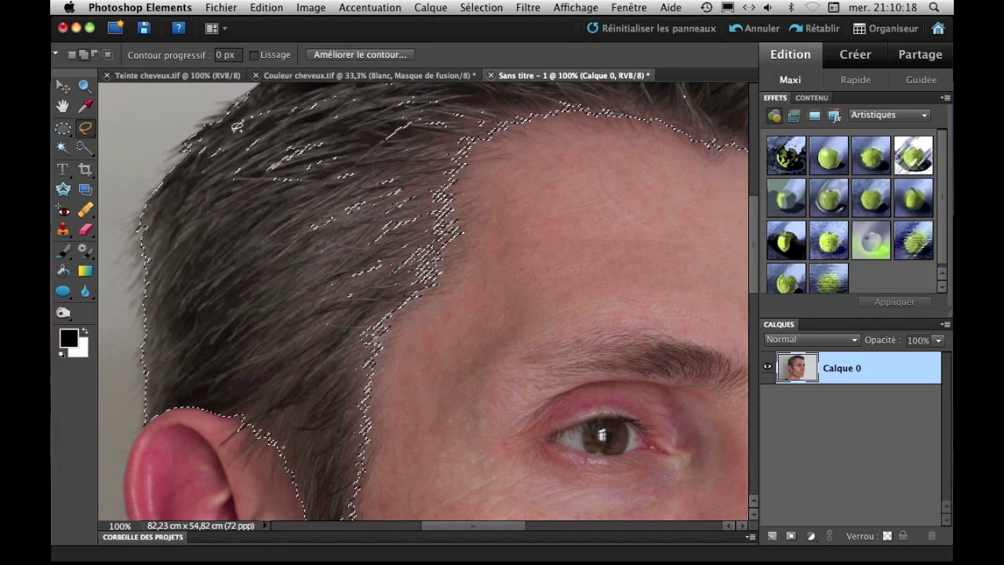
{"action": "left_click_drag", "start_coordinate": [214, 133], "coordinate": [271, 235]}
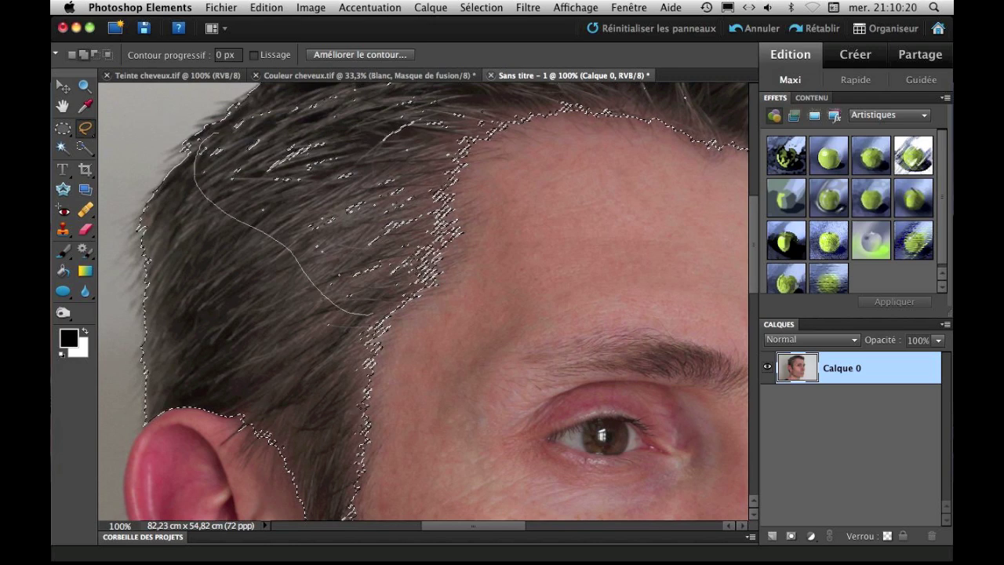
{"action": "left_click_drag", "start_coordinate": [413, 268], "coordinate": [444, 156]}
{"action": "left_click_drag", "start_coordinate": [471, 98], "coordinate": [478, 96]}
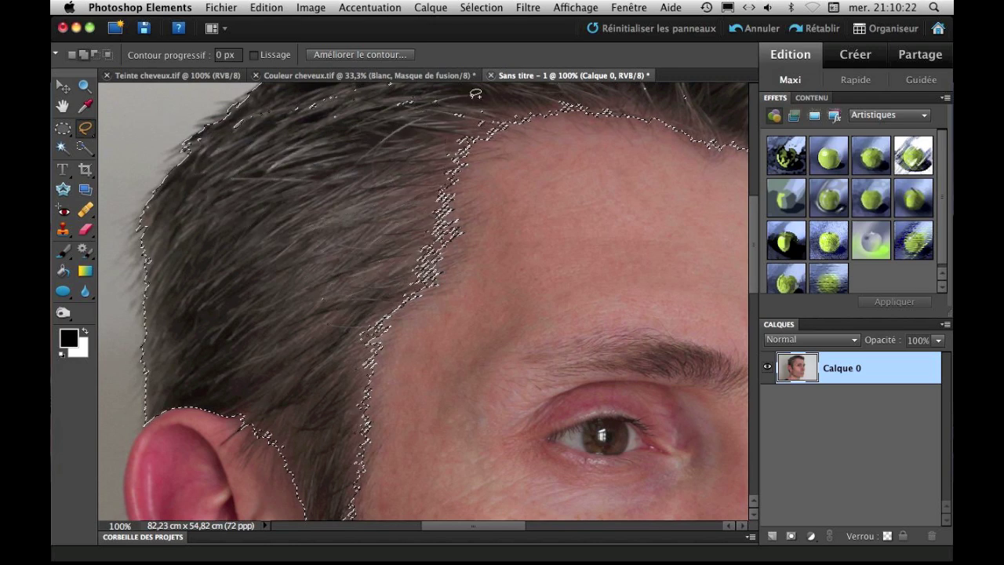
{"action": "scroll", "coordinate": [424, 236], "scroll_direction": "up", "scroll_amount": 5}
{"action": "left_click_drag", "start_coordinate": [292, 234], "coordinate": [358, 216]}
{"action": "mouse_move", "coordinate": [216, 275]}
{"action": "left_mouse_down"}
{"action": "mouse_move", "coordinate": [311, 301]}
{"action": "mouse_move", "coordinate": [429, 269]}
{"action": "left_mouse_up"}
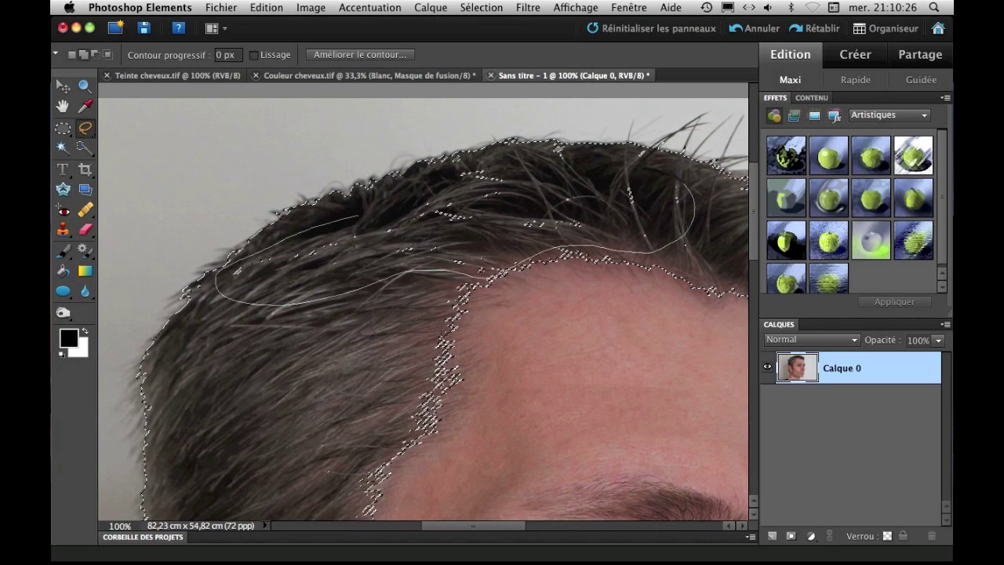
{"action": "left_click_drag", "start_coordinate": [484, 157], "coordinate": [486, 154]}
{"action": "scroll", "coordinate": [486, 154], "scroll_direction": "down", "scroll_amount": 10}
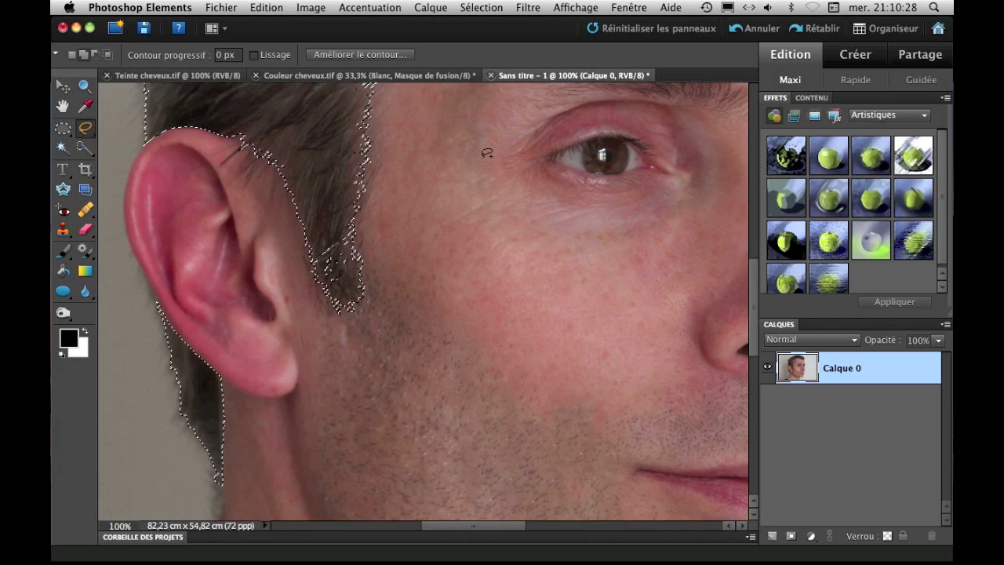
{"action": "scroll", "coordinate": [486, 153], "scroll_direction": "up", "scroll_amount": 15}
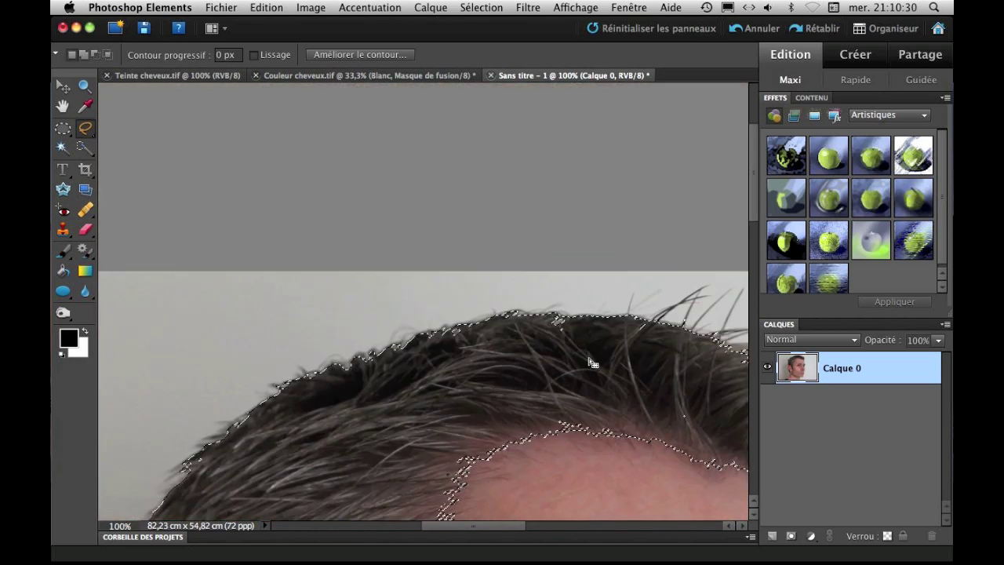
Add the stray strands at the right and back and the gap near the ear, then zoom out to 33%.
{"action": "mouse_move", "coordinate": [601, 352]}
{"action": "left_mouse_down"}
{"action": "mouse_move", "coordinate": [375, 335]}
{"action": "mouse_move", "coordinate": [362, 308]}
{"action": "left_mouse_up"}
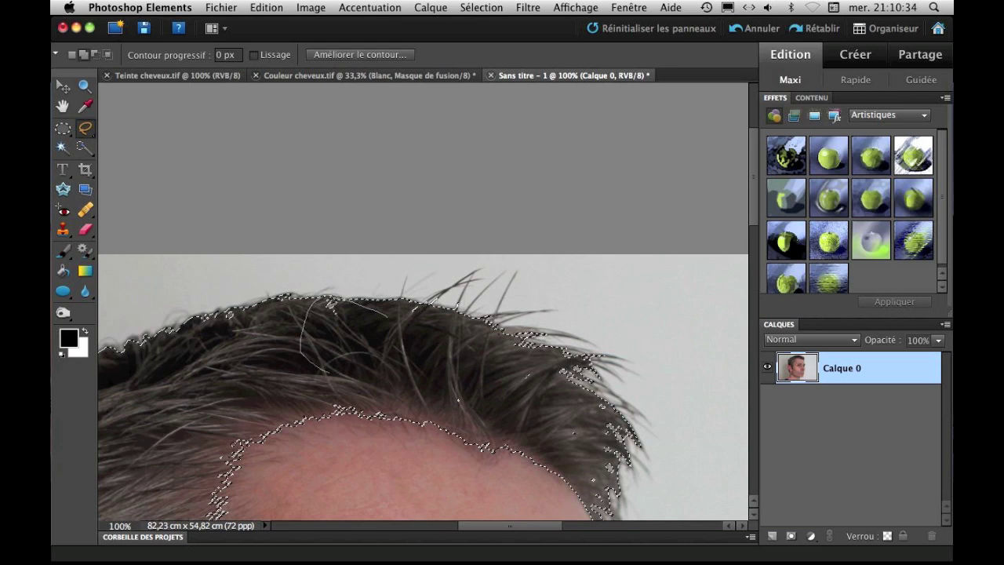
{"action": "left_click_drag", "start_coordinate": [338, 373], "coordinate": [340, 366]}
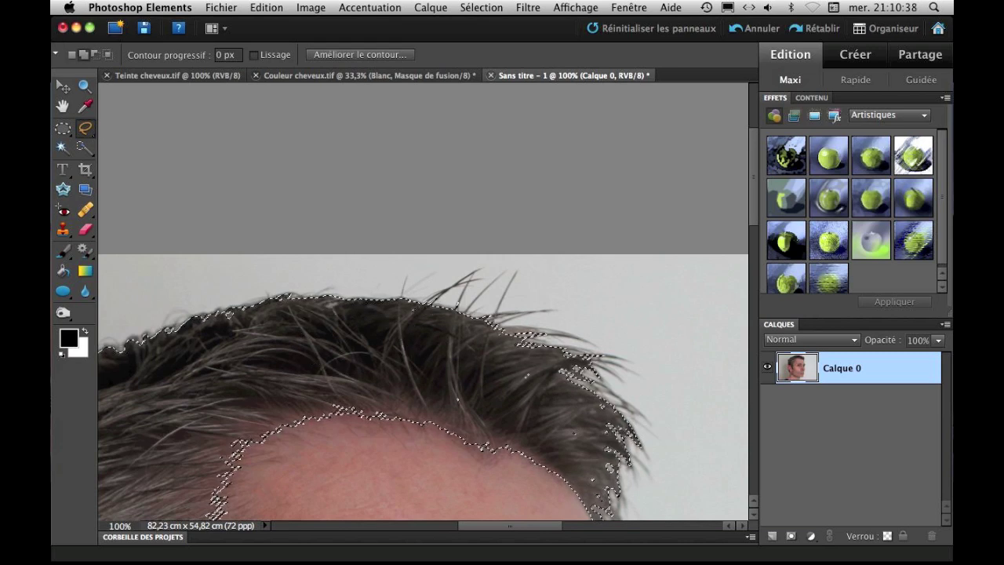
{"action": "left_click_drag", "start_coordinate": [404, 345], "coordinate": [419, 352]}
{"action": "mouse_move", "coordinate": [532, 366]}
{"action": "left_mouse_down"}
{"action": "mouse_move", "coordinate": [441, 400]}
{"action": "mouse_move", "coordinate": [612, 470]}
{"action": "left_mouse_up"}
{"action": "scroll", "coordinate": [366, 359], "scroll_direction": "left", "scroll_amount": 5}
{"action": "mouse_move", "coordinate": [257, 466]}
{"action": "left_mouse_down"}
{"action": "mouse_move", "coordinate": [368, 355]}
{"action": "mouse_move", "coordinate": [296, 449]}
{"action": "mouse_move", "coordinate": [373, 301]}
{"action": "mouse_move", "coordinate": [414, 296]}
{"action": "mouse_move", "coordinate": [471, 398]}
{"action": "left_mouse_up"}
{"action": "left_click_drag", "start_coordinate": [430, 301], "coordinate": [429, 300]}
{"action": "mouse_move", "coordinate": [424, 334]}
{"action": "left_mouse_down"}
{"action": "mouse_move", "coordinate": [403, 183]}
{"action": "mouse_move", "coordinate": [407, 353]}
{"action": "left_mouse_up"}
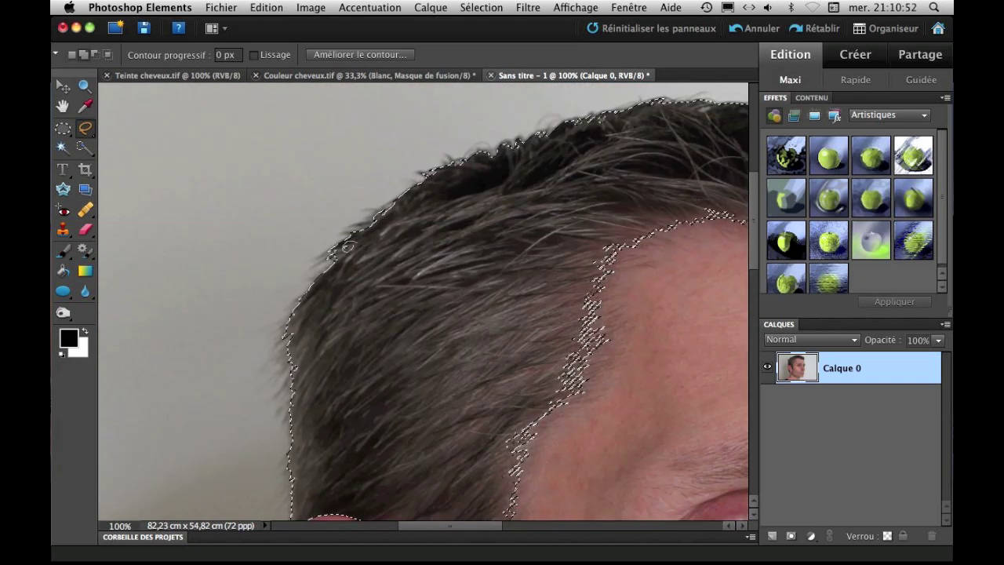
{"action": "mouse_move", "coordinate": [417, 477]}
{"action": "left_mouse_down"}
{"action": "mouse_move", "coordinate": [426, 385]}
{"action": "mouse_move", "coordinate": [466, 253]}
{"action": "mouse_move", "coordinate": [473, 284]}
{"action": "mouse_move", "coordinate": [460, 280]}
{"action": "mouse_move", "coordinate": [445, 291]}
{"action": "mouse_move", "coordinate": [451, 298]}
{"action": "left_mouse_up"}
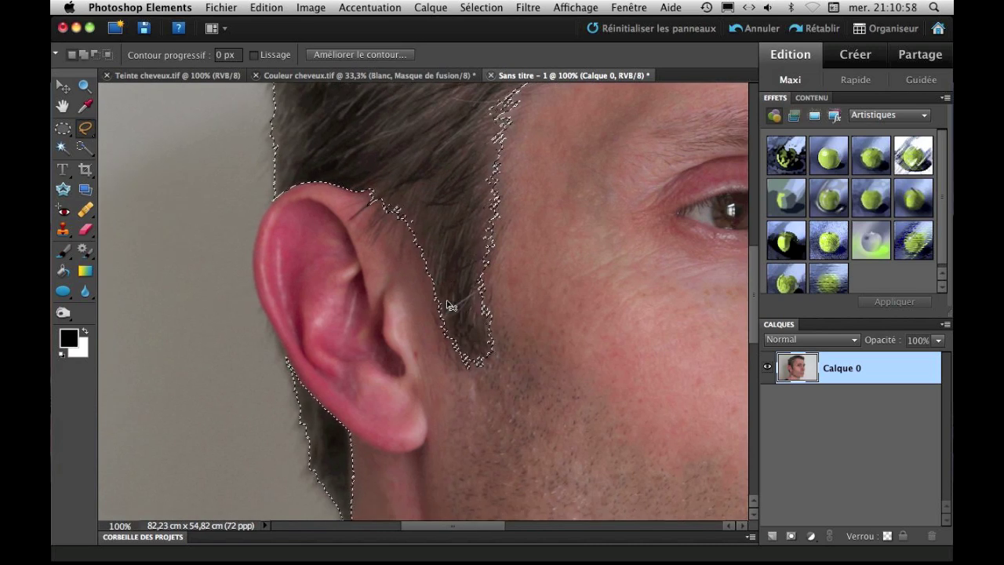
{"action": "key", "text": "super+minus"}
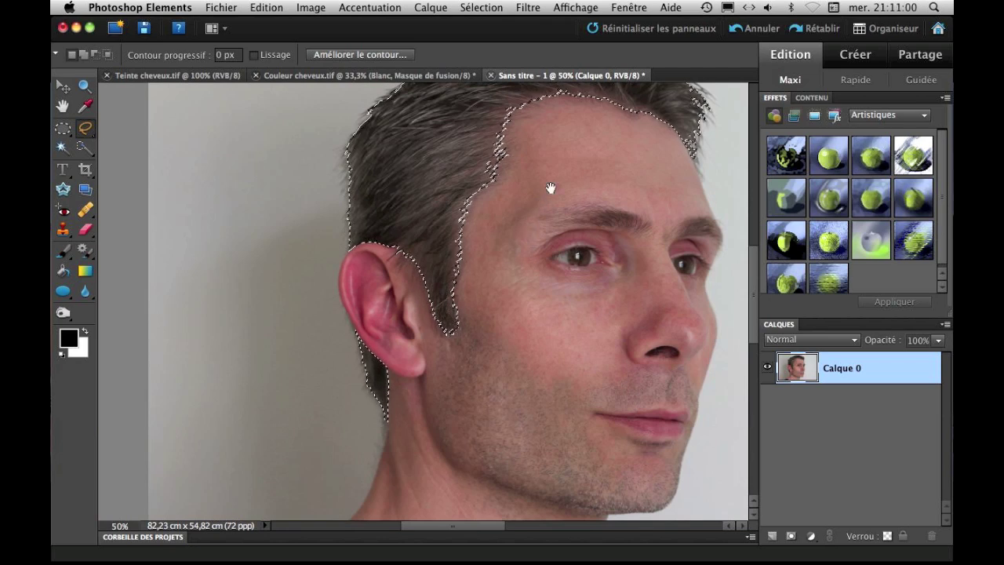
{"action": "left_click_drag", "start_coordinate": [550, 187], "coordinate": [446, 253]}
{"action": "key", "text": "super+minus"}
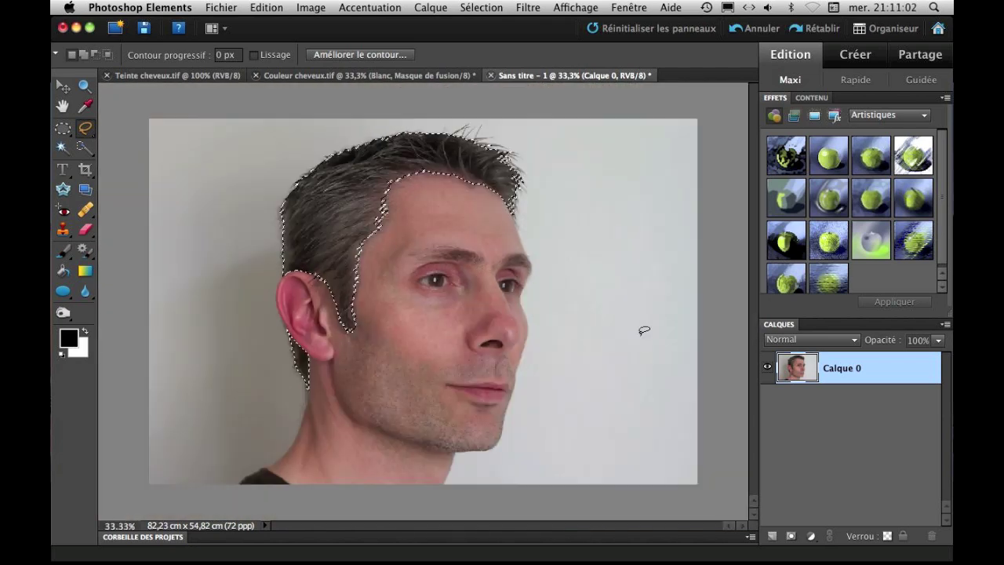
Add a Couleur unie fill layer over the hair selection and set its colour to dark red 962e1d.
{"action": "left_click", "coordinate": [810, 538]}
{"action": "left_click", "coordinate": [820, 377]}
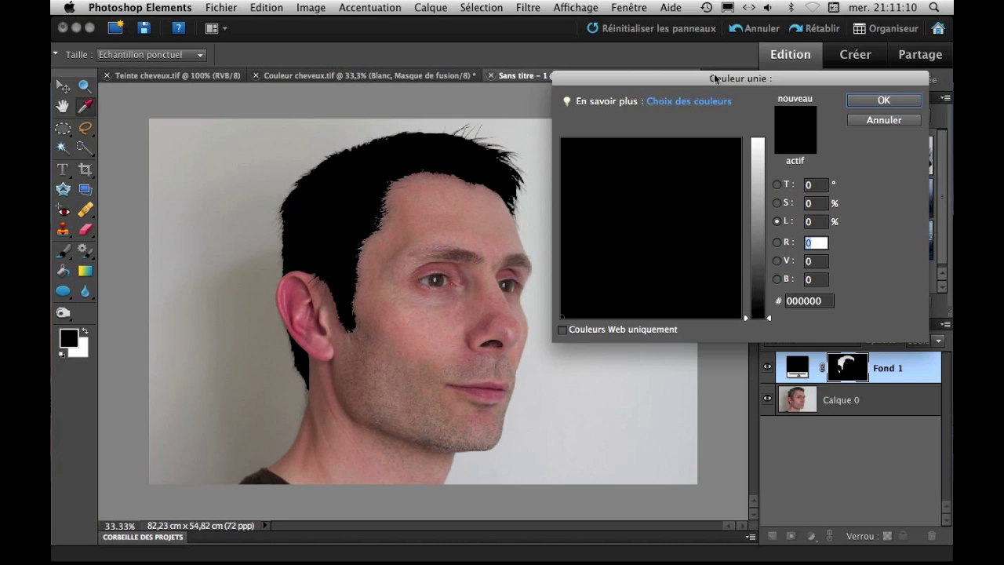
{"action": "left_click_drag", "start_coordinate": [716, 79], "coordinate": [567, 74]}
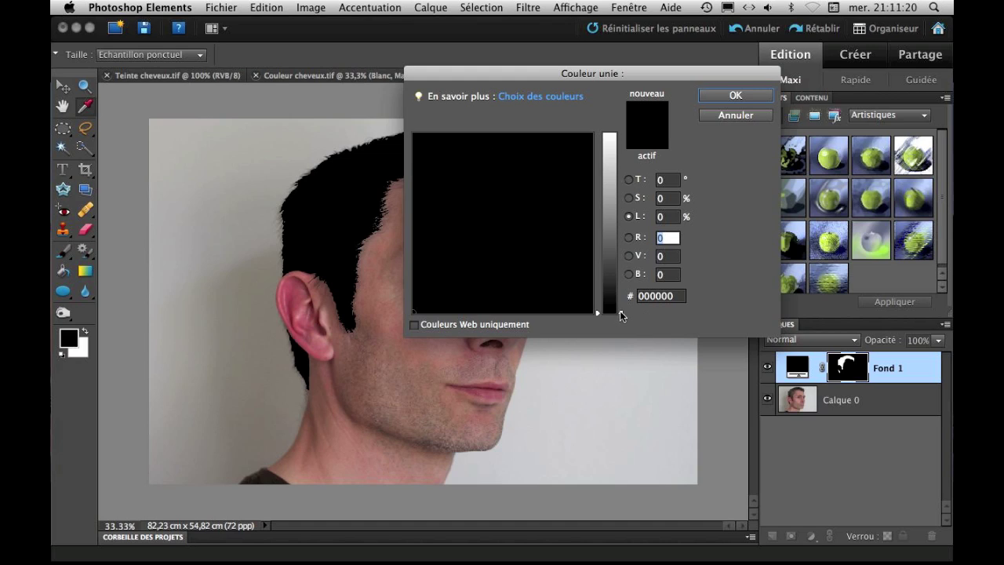
{"action": "left_click_drag", "start_coordinate": [621, 315], "coordinate": [621, 178]}
{"action": "left_click", "coordinate": [413, 165]}
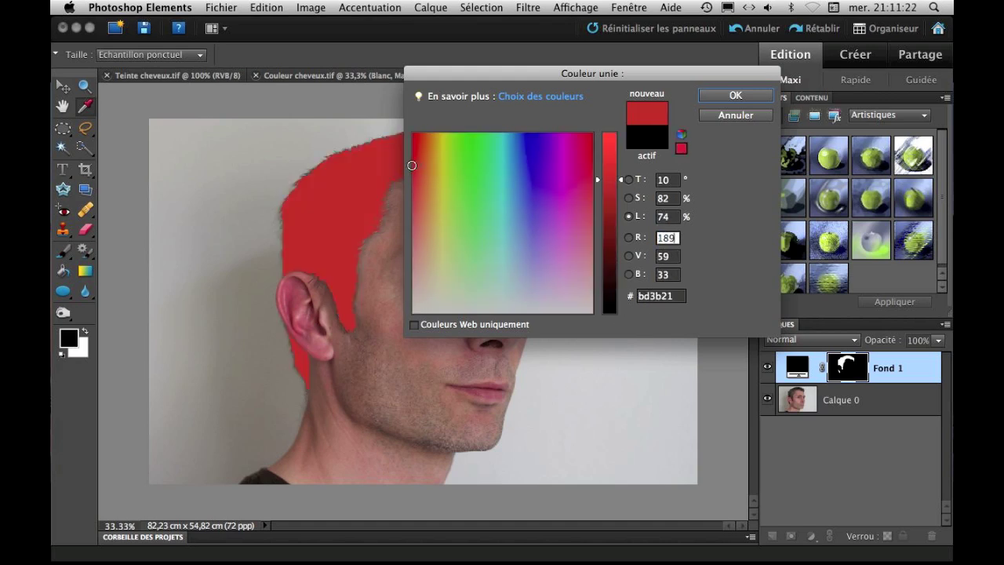
{"action": "left_click", "coordinate": [424, 165]}
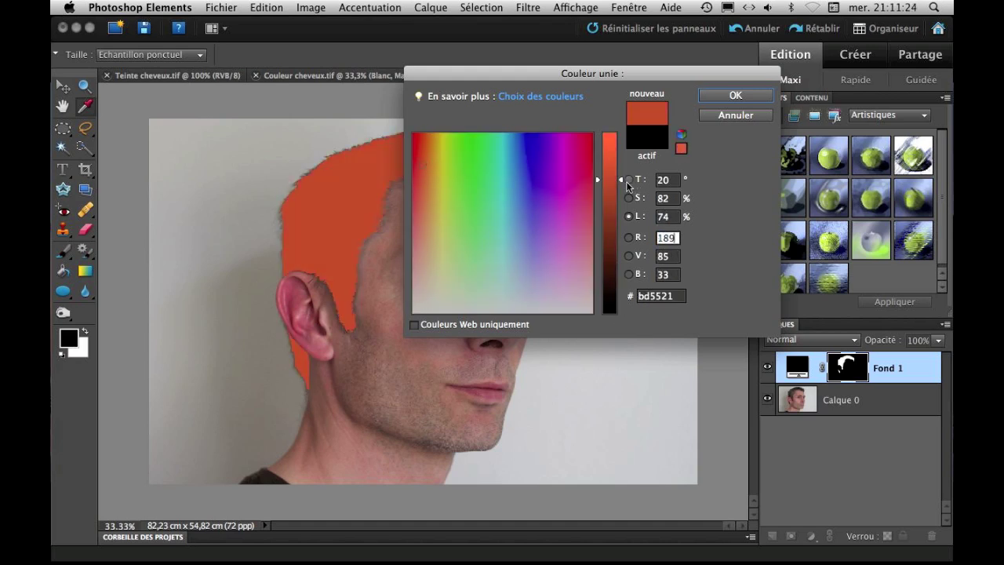
{"action": "left_click", "coordinate": [413, 167]}
{"action": "left_click_drag", "start_coordinate": [621, 178], "coordinate": [626, 210]}
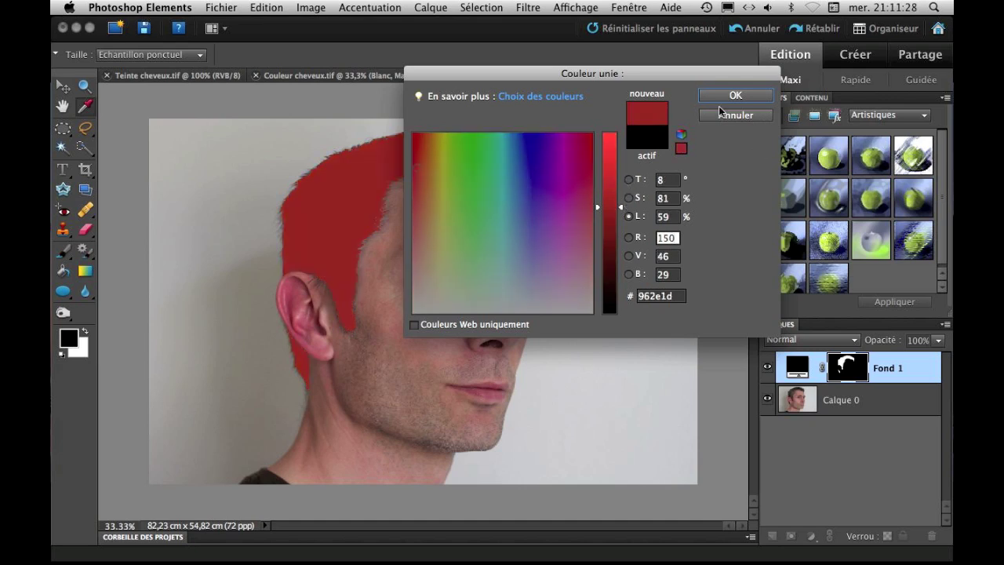
{"action": "left_click", "coordinate": [733, 96]}
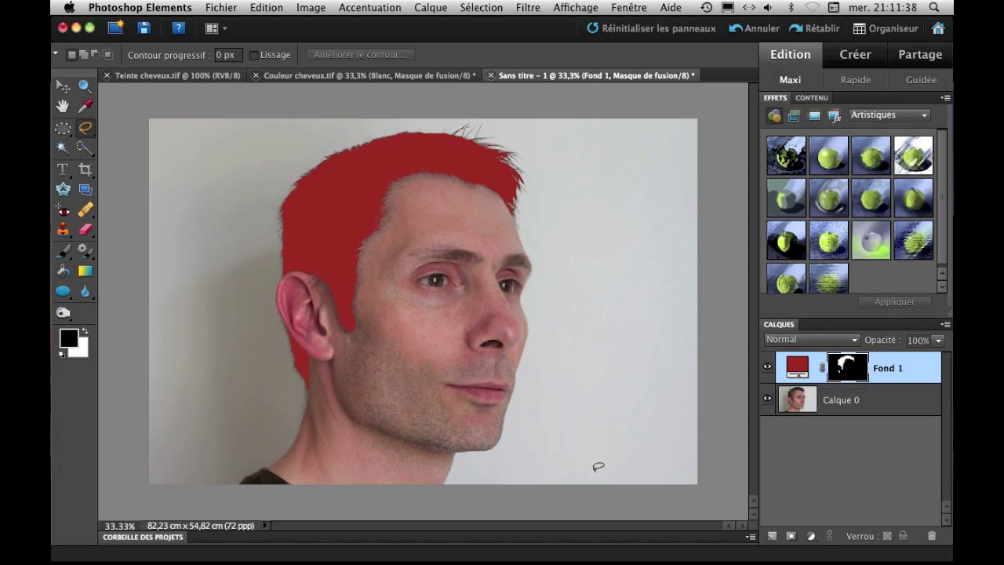
Set the red fill layer to Couleur blend mode at 45% opacity and make white the foreground colour.
{"action": "left_click", "coordinate": [859, 346]}
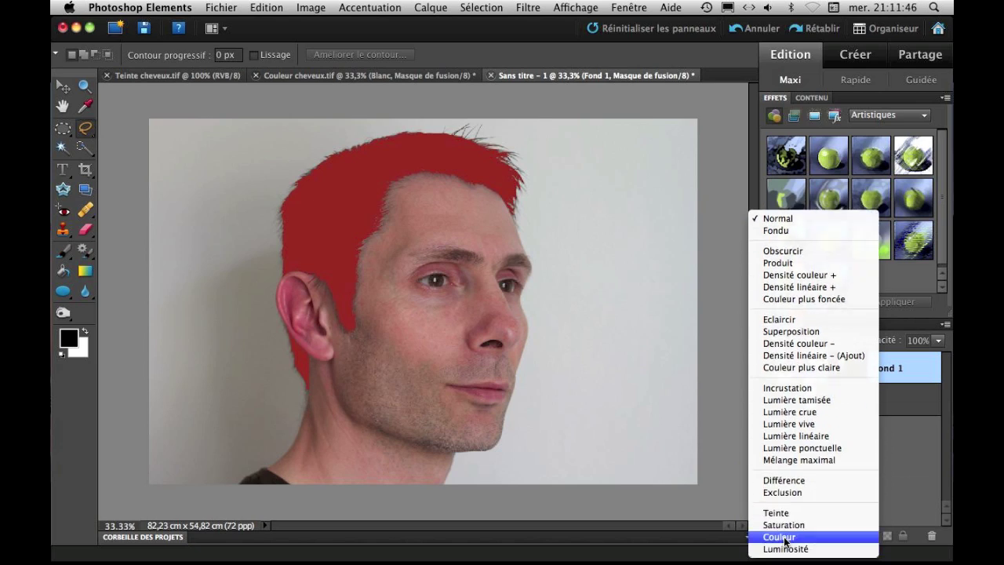
{"action": "left_click", "coordinate": [784, 536]}
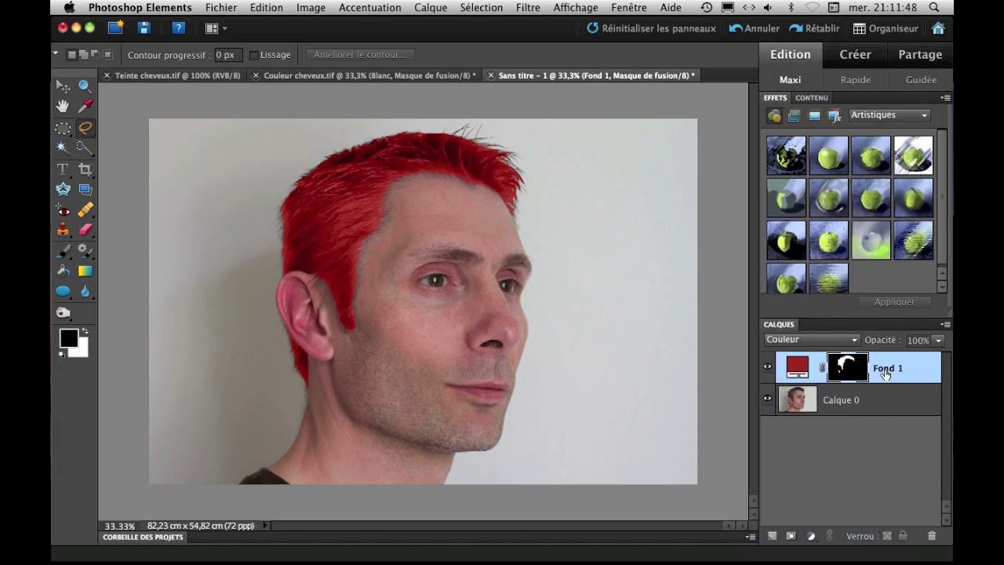
{"action": "left_click", "coordinate": [938, 342]}
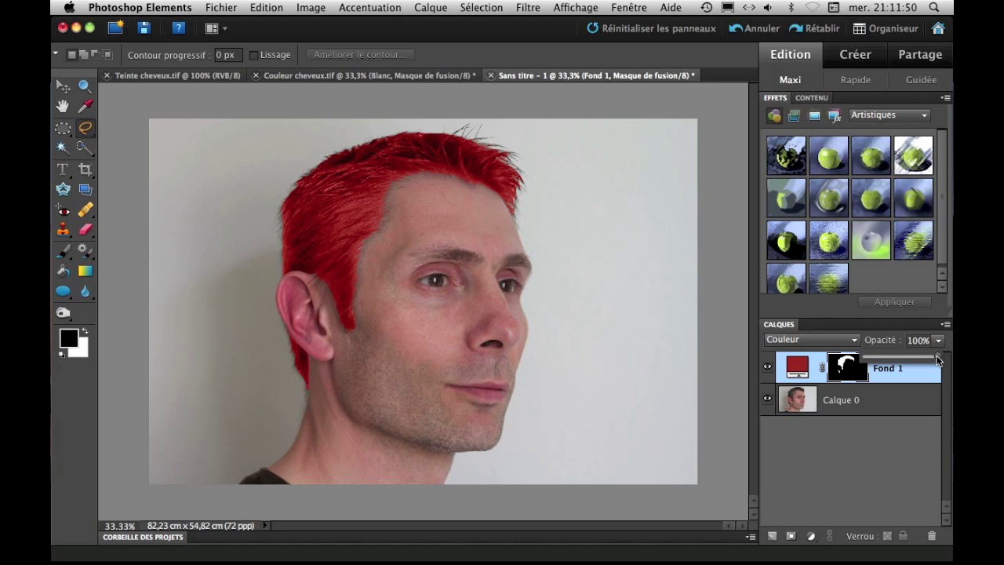
{"action": "left_click_drag", "start_coordinate": [937, 358], "coordinate": [908, 365]}
{"action": "left_click_drag", "start_coordinate": [899, 354], "coordinate": [897, 353]}
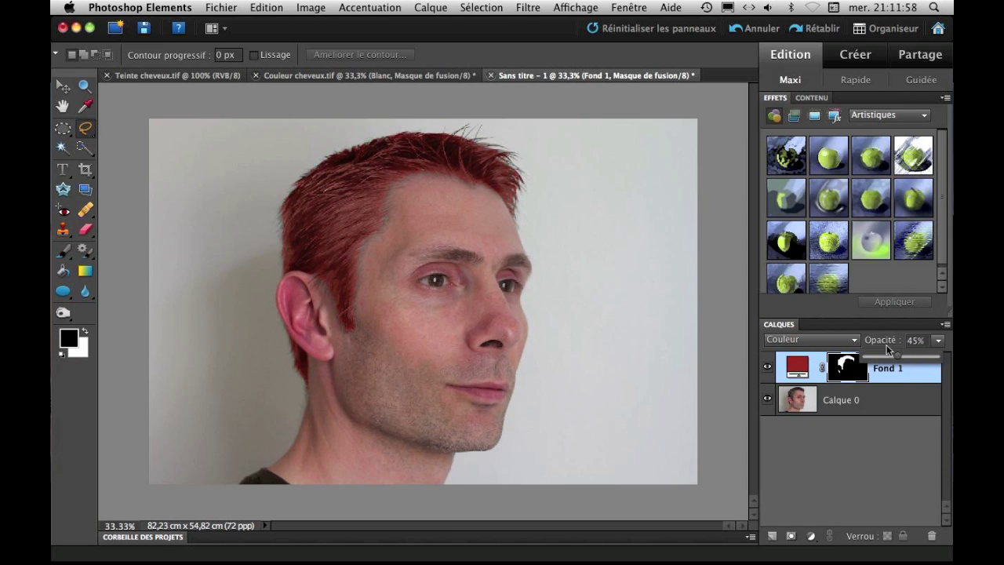
{"action": "left_click", "coordinate": [84, 130]}
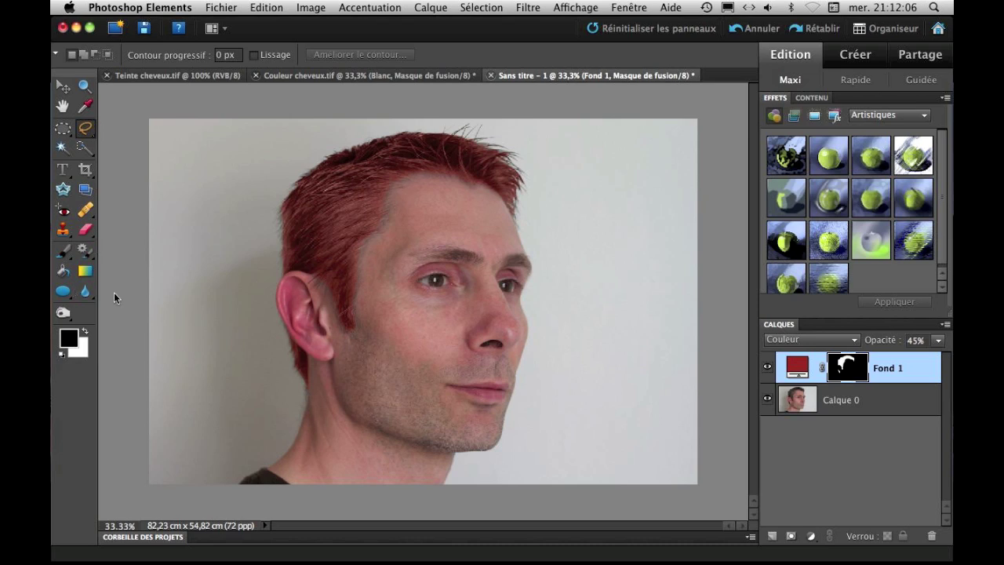
{"action": "left_click", "coordinate": [84, 331]}
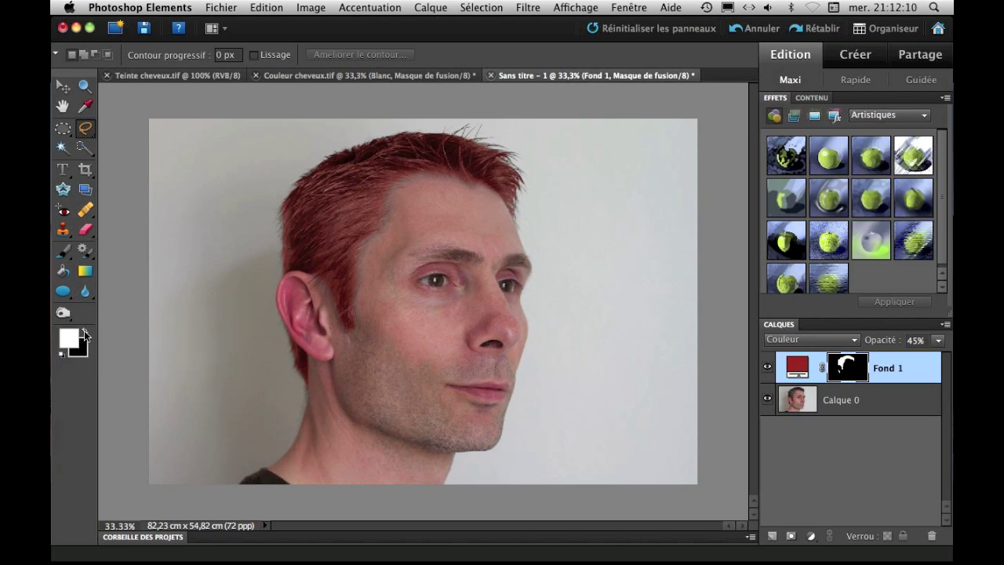
{"action": "left_click", "coordinate": [62, 255]}
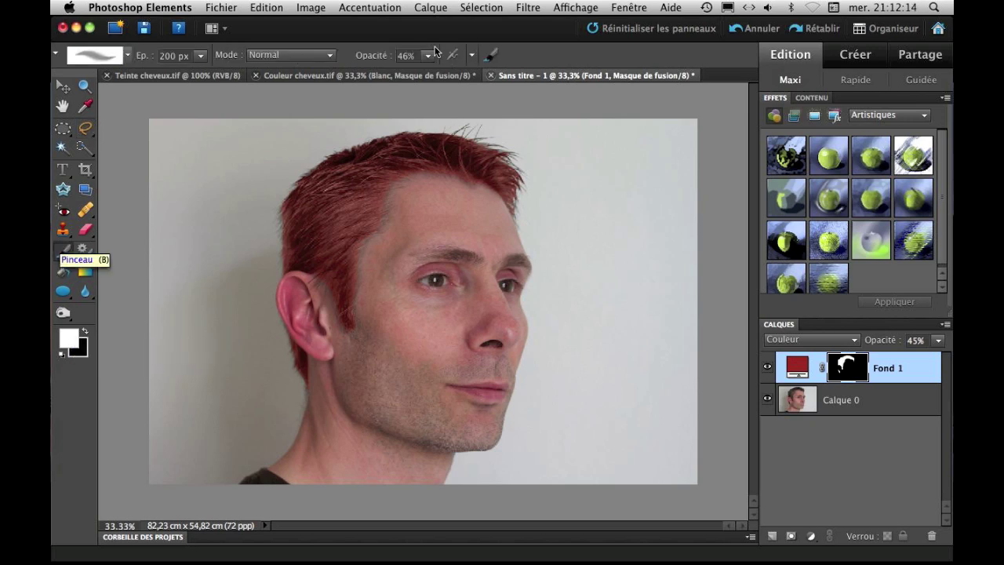
Use the 45 px brush preset at 50% opacity and start painting white on the hair mask.
{"action": "left_click", "coordinate": [406, 56]}
{"action": "type", "text": "50"}
{"action": "key", "text": "Return"}
{"action": "right_click", "coordinate": [402, 221]}
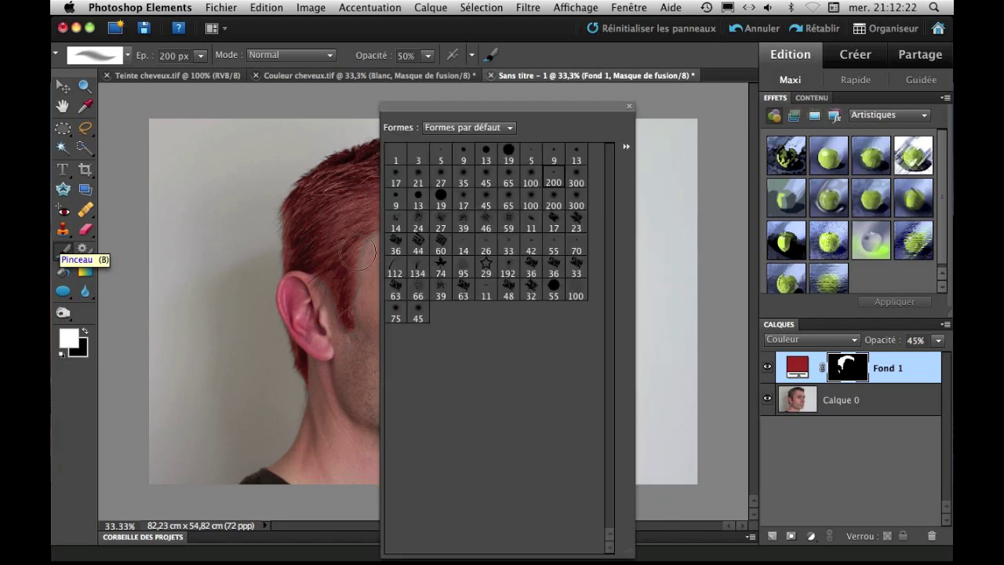
{"action": "left_click", "coordinate": [469, 178]}
{"action": "left_click", "coordinate": [486, 180]}
{"action": "left_click", "coordinate": [363, 254]}
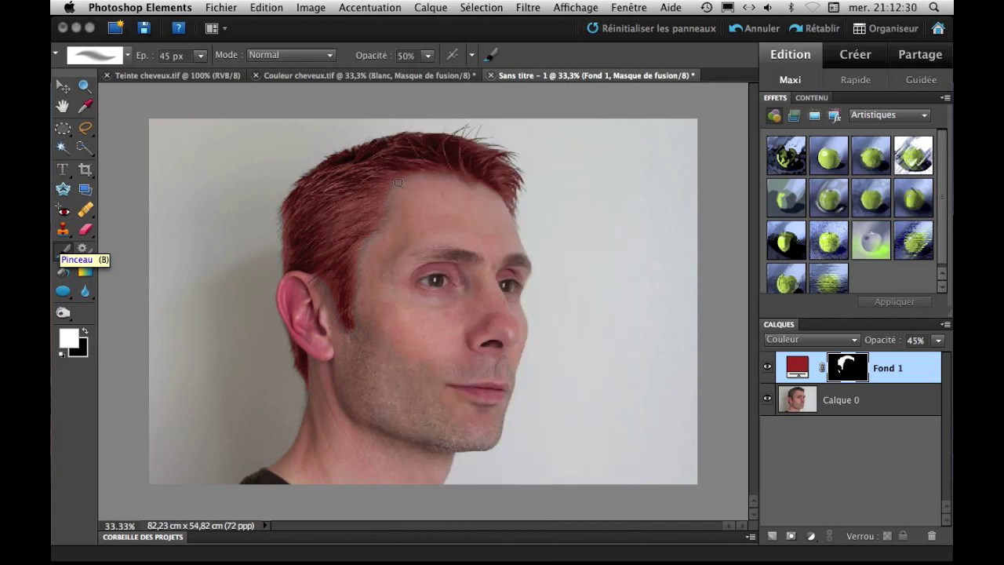
{"action": "left_click", "coordinate": [365, 214]}
Extend the red tint along the hairline above the ear and at the top, and remove it from the forehead.
{"action": "left_click_drag", "start_coordinate": [351, 306], "coordinate": [357, 326]}
{"action": "mouse_move", "coordinate": [330, 285]}
{"action": "left_mouse_down"}
{"action": "mouse_move", "coordinate": [323, 272]}
{"action": "mouse_move", "coordinate": [328, 287]}
{"action": "left_mouse_up"}
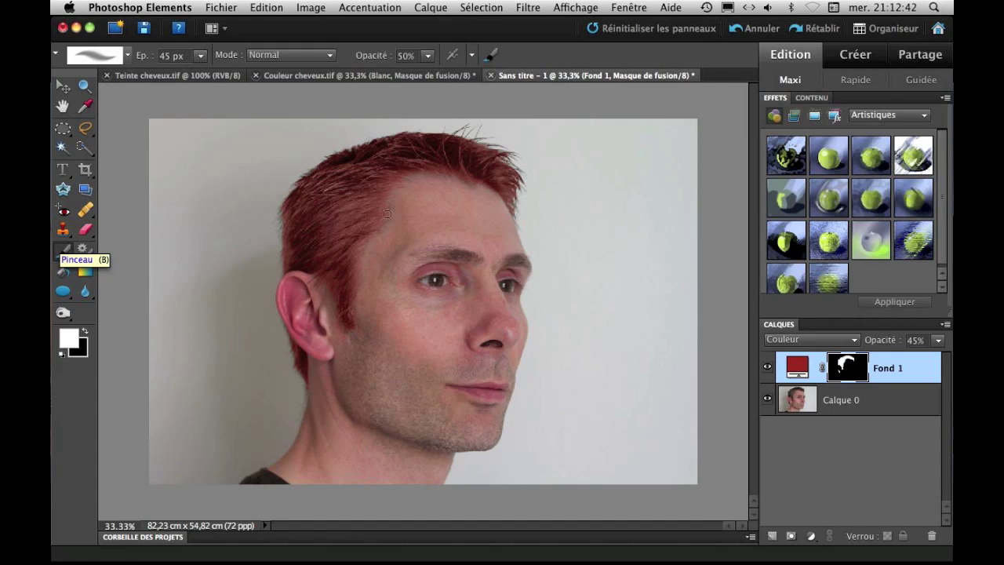
{"action": "left_click_drag", "start_coordinate": [400, 178], "coordinate": [408, 181]}
{"action": "left_click_drag", "start_coordinate": [415, 195], "coordinate": [424, 188]}
{"action": "left_click", "coordinate": [86, 334]}
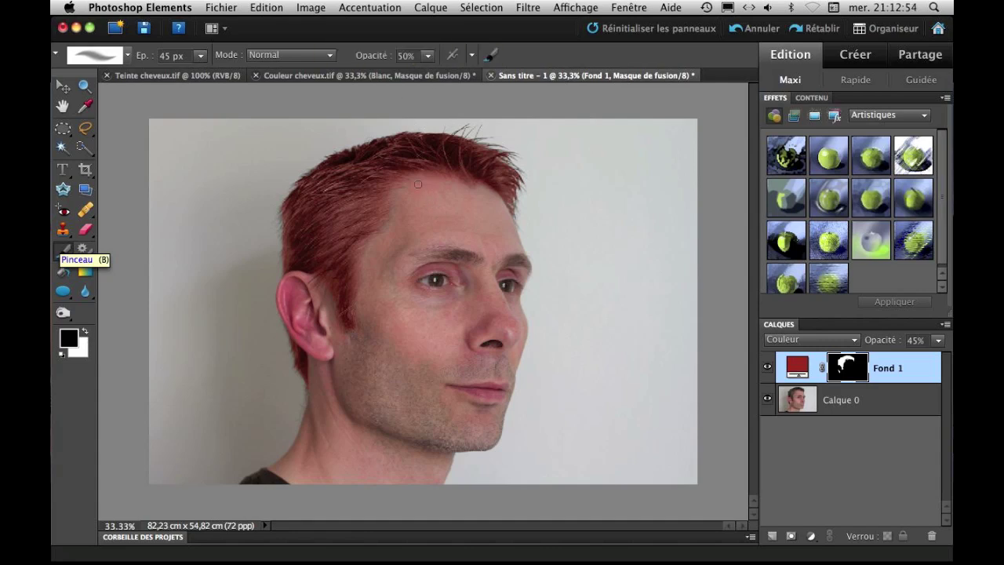
{"action": "left_click_drag", "start_coordinate": [419, 195], "coordinate": [438, 186]}
Touch up the mask edges at 100% and then 50% brush opacity, alternating black and white.
{"action": "left_click", "coordinate": [427, 56]}
{"action": "left_click_drag", "start_coordinate": [427, 74], "coordinate": [468, 75]}
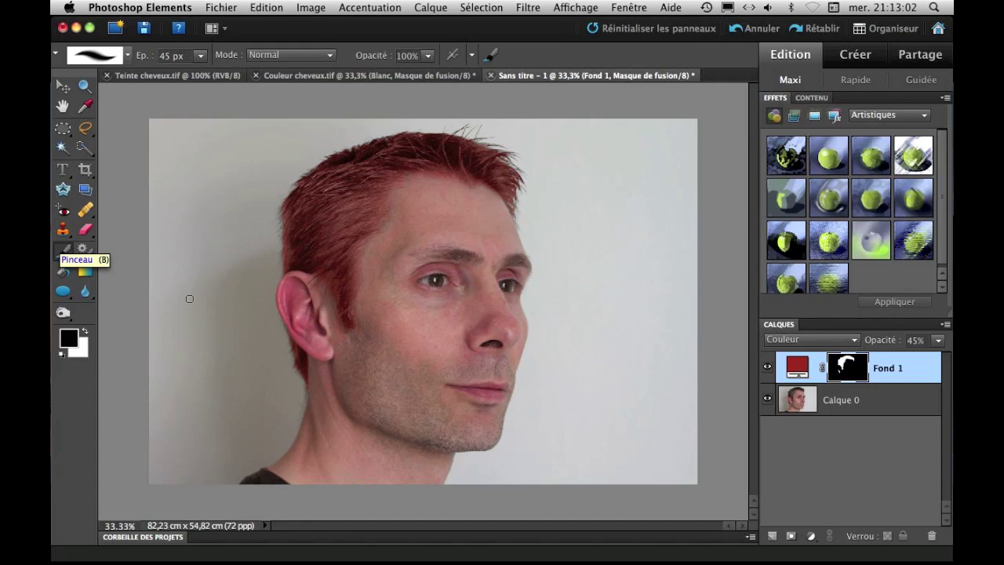
{"action": "left_click", "coordinate": [85, 331]}
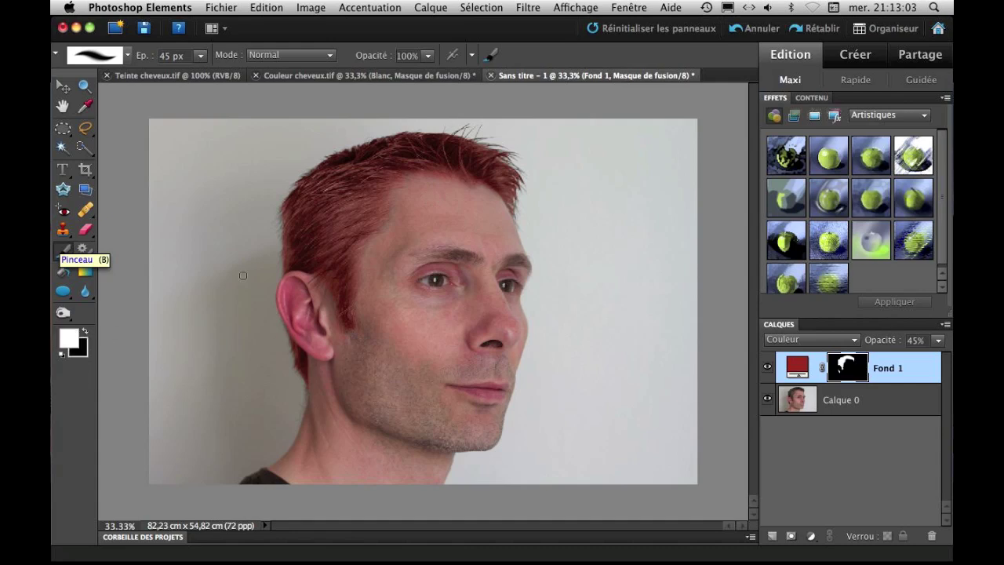
{"action": "left_click", "coordinate": [408, 56]}
{"action": "type", "text": "50"}
{"action": "key", "text": "Return"}
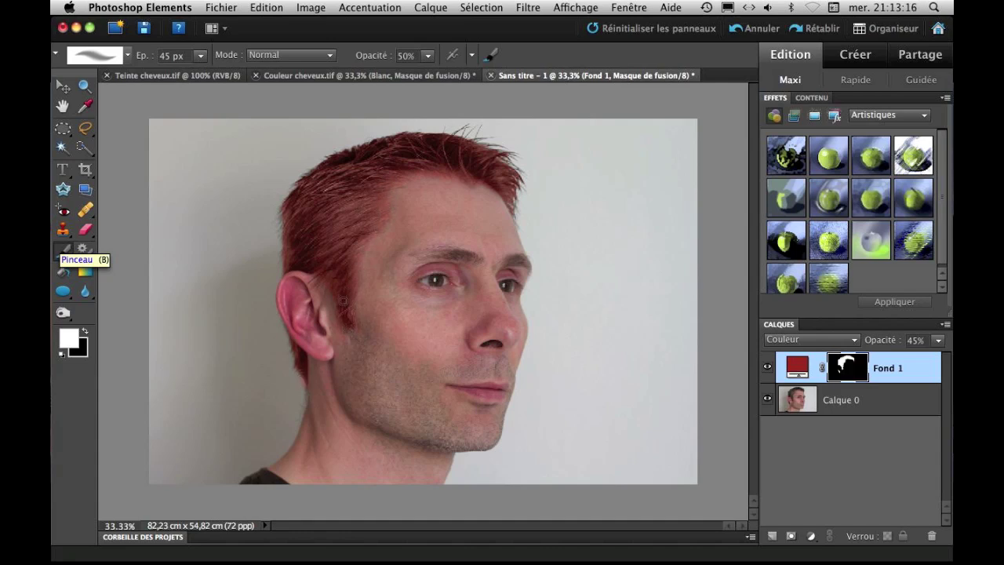
{"action": "key", "text": "x"}
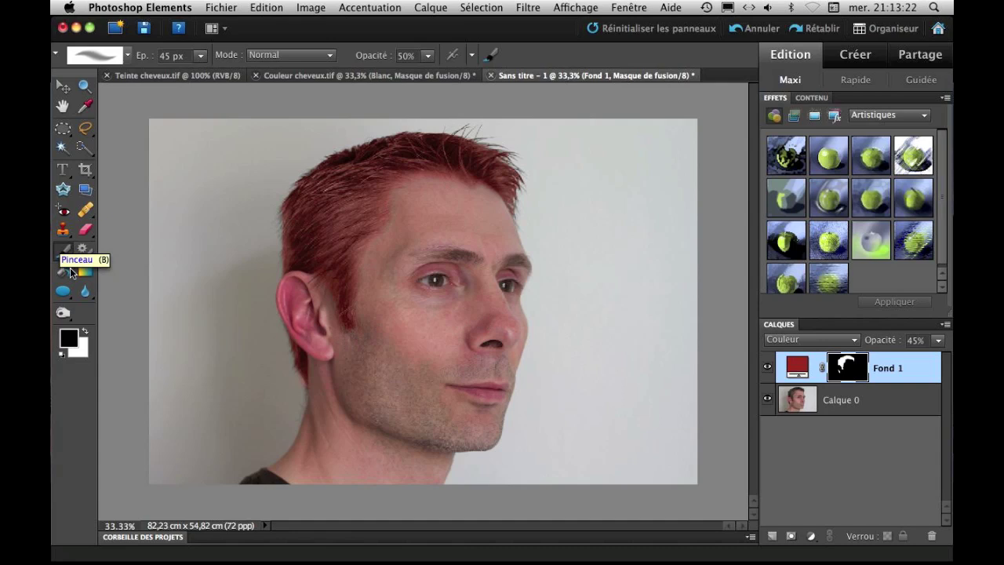
{"action": "key", "text": "x"}
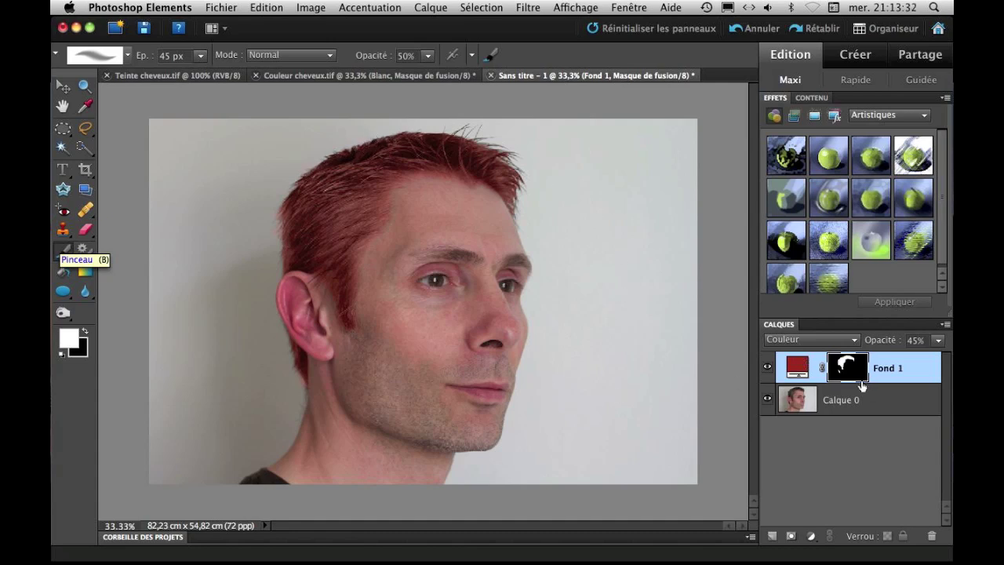
Rename the Fond 1 fill layer to 'Roux'.
{"action": "double_click", "coordinate": [885, 369]}
{"action": "type", "text": "Roux"}
{"action": "key", "text": "Return"}
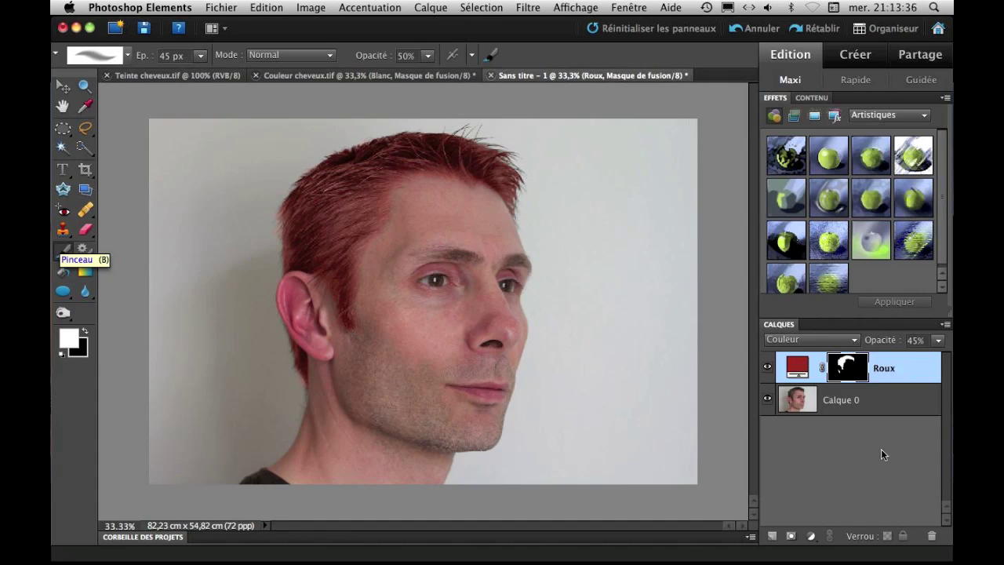
Try green and purple fill colours on Roux, then undo the purple change to restore red.
{"action": "double_click", "coordinate": [798, 369]}
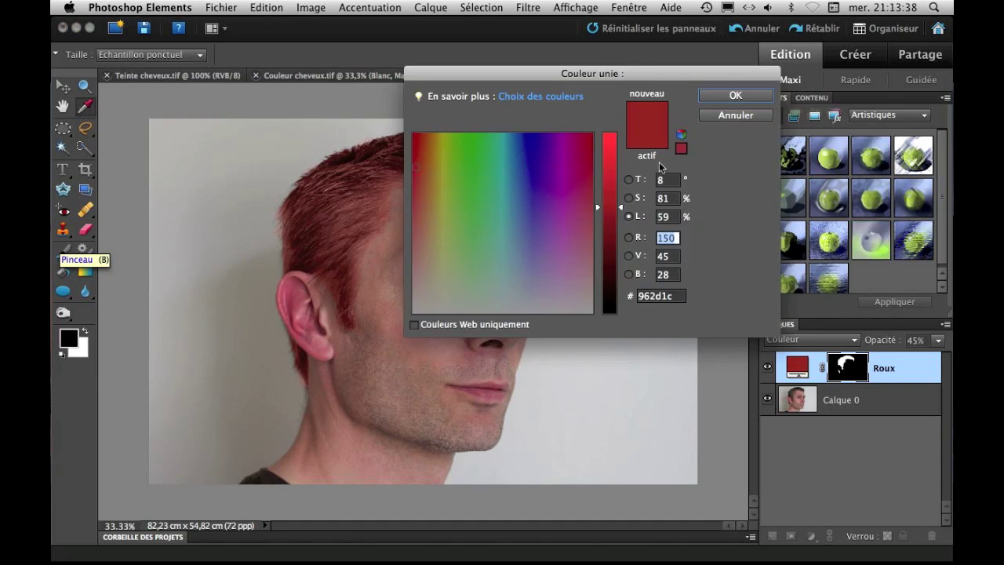
{"action": "left_click_drag", "start_coordinate": [621, 208], "coordinate": [622, 260]}
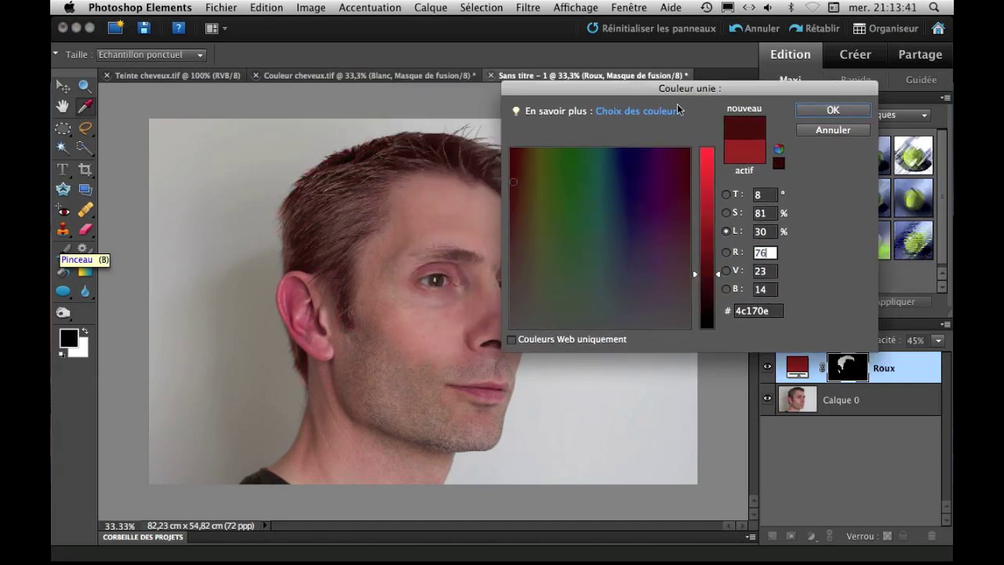
{"action": "left_click", "coordinate": [614, 187]}
{"action": "left_click", "coordinate": [574, 221]}
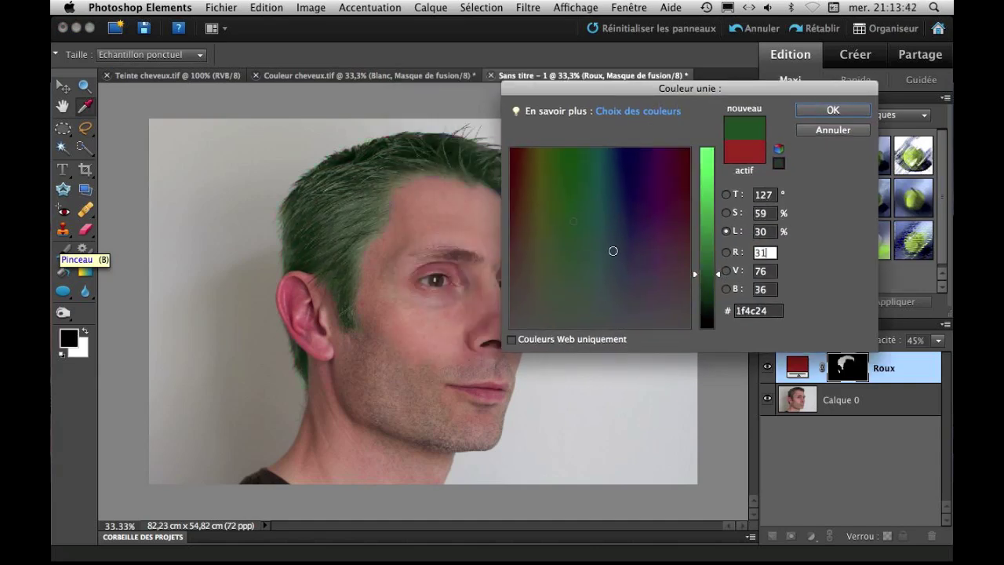
{"action": "left_click", "coordinate": [585, 167]}
{"action": "left_click_drag", "start_coordinate": [719, 273], "coordinate": [727, 186]}
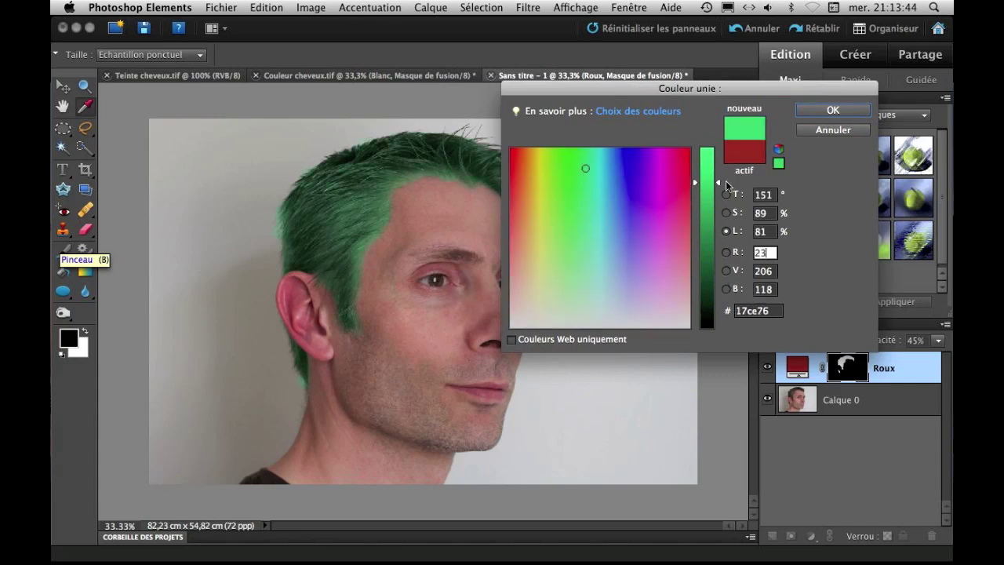
{"action": "left_click", "coordinate": [656, 168]}
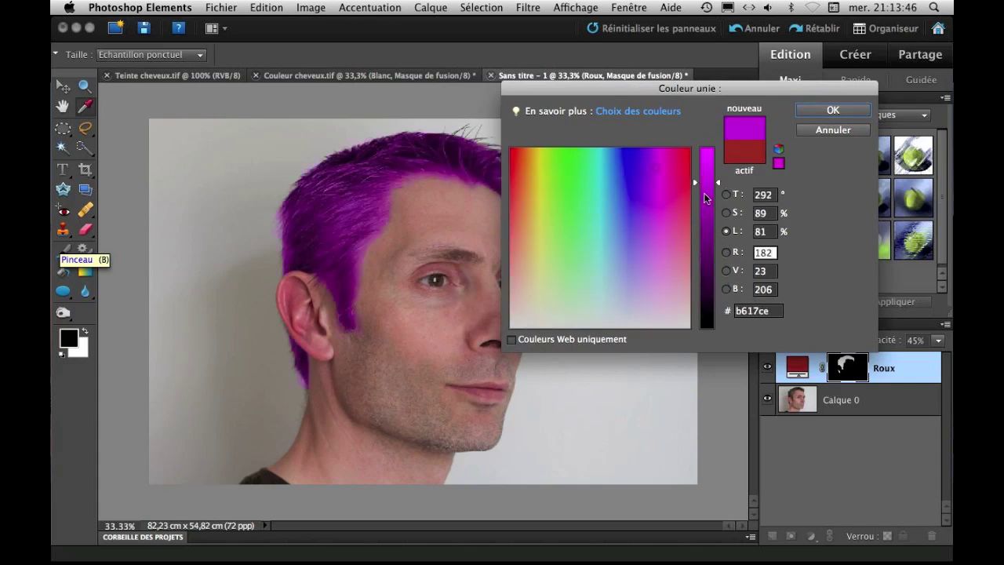
{"action": "left_click_drag", "start_coordinate": [719, 185], "coordinate": [718, 209]}
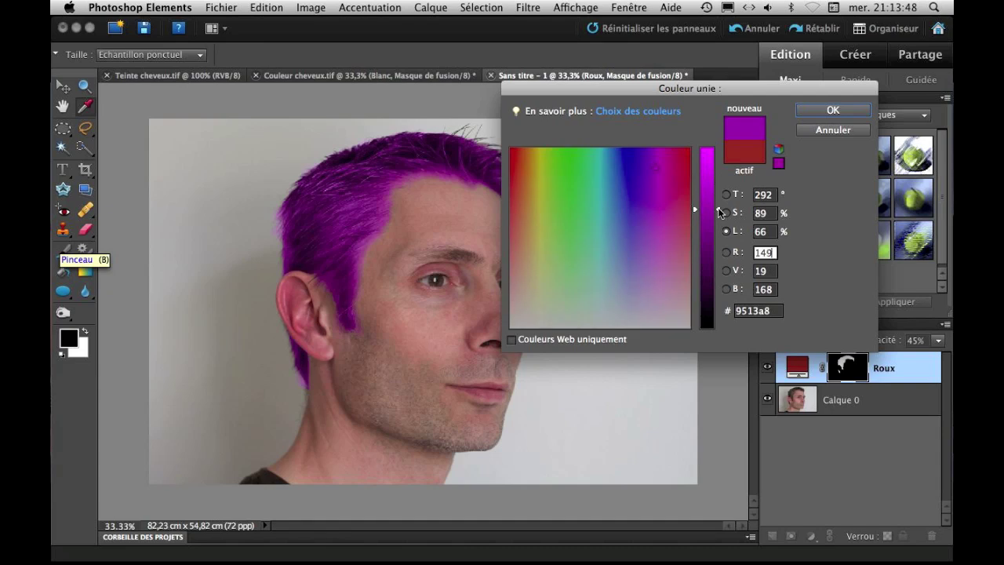
{"action": "left_click", "coordinate": [833, 110]}
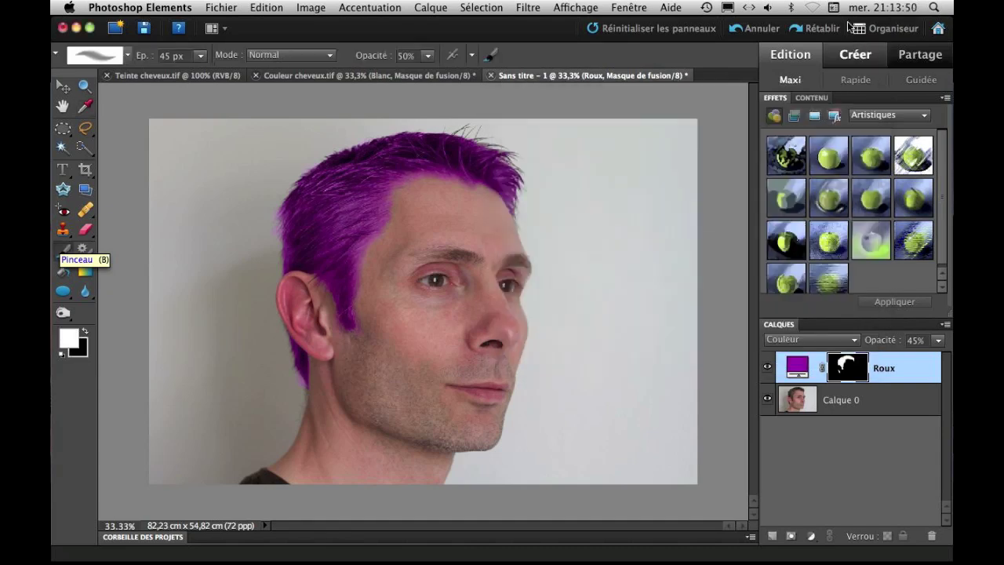
{"action": "left_click", "coordinate": [739, 31]}
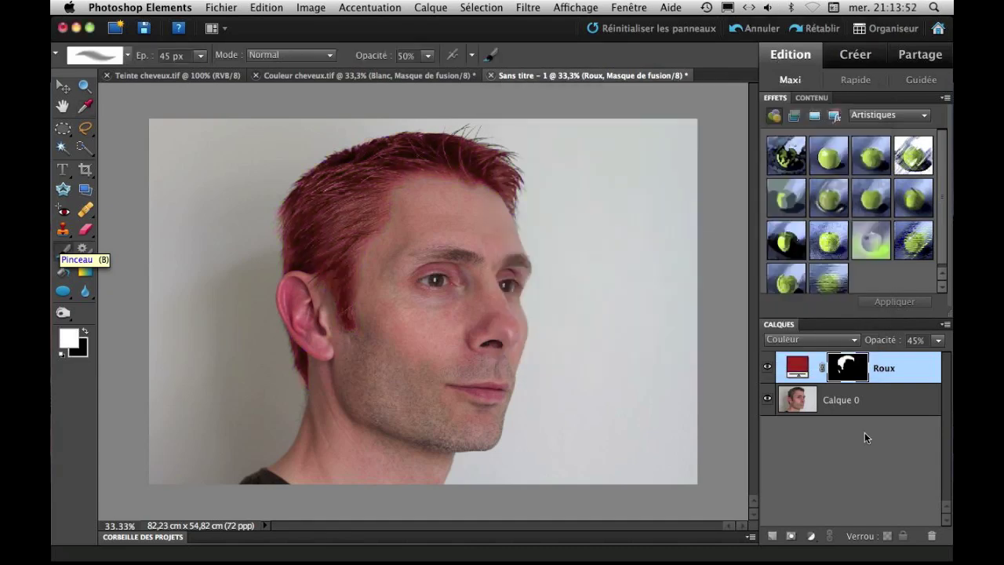
Duplicate the Roux layer and change the copy's fill colour to dark purple 41052b.
{"action": "left_click", "coordinate": [810, 369]}
{"action": "left_click_drag", "start_coordinate": [802, 371], "coordinate": [772, 541]}
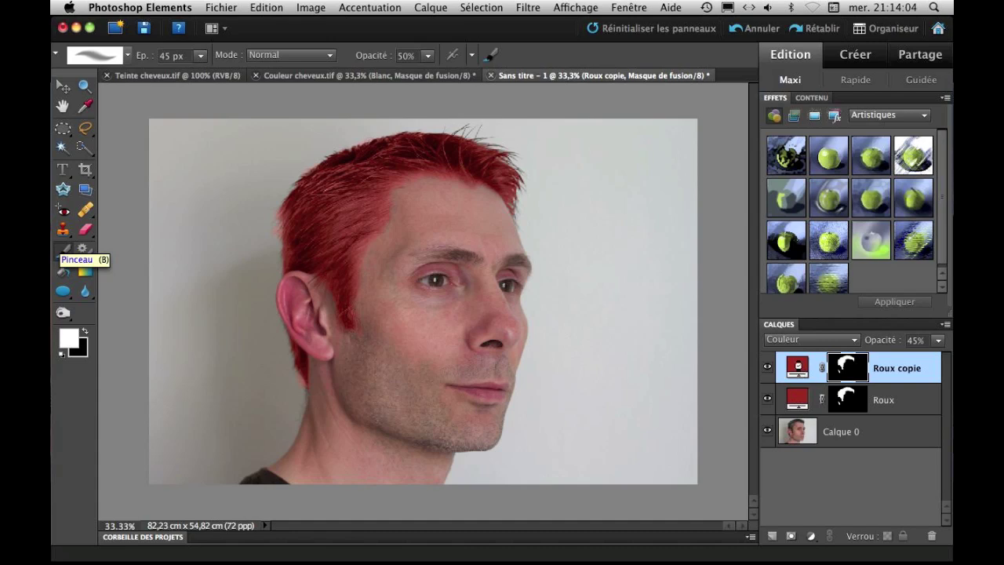
{"action": "double_click", "coordinate": [798, 370]}
{"action": "left_click_drag", "start_coordinate": [664, 164], "coordinate": [666, 167]}
{"action": "left_click_drag", "start_coordinate": [685, 211], "coordinate": [685, 161]}
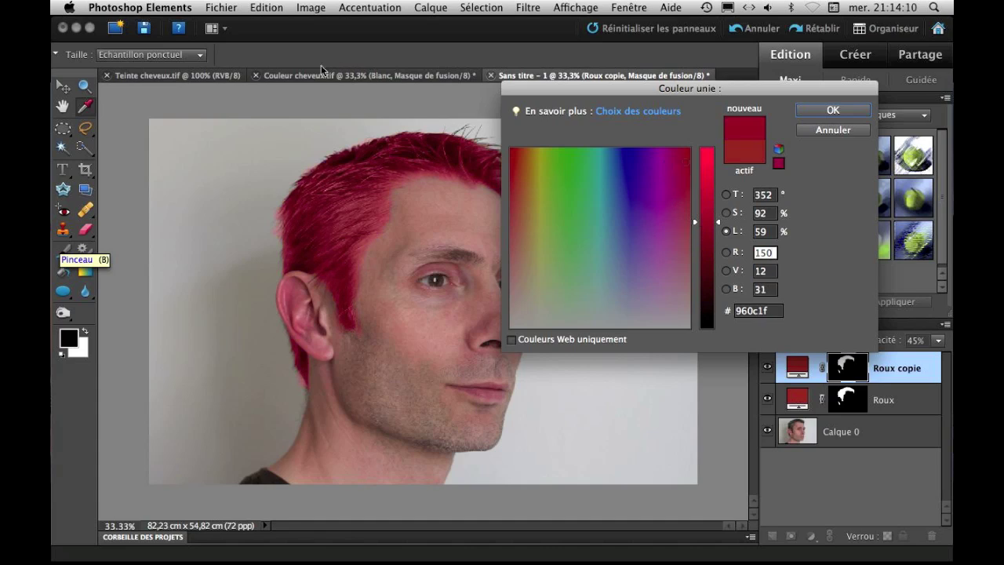
{"action": "mouse_move", "coordinate": [687, 163]}
{"action": "left_mouse_down"}
{"action": "mouse_move", "coordinate": [684, 184]}
{"action": "mouse_move", "coordinate": [678, 158]}
{"action": "mouse_move", "coordinate": [670, 187]}
{"action": "mouse_move", "coordinate": [665, 173]}
{"action": "mouse_move", "coordinate": [688, 162]}
{"action": "mouse_move", "coordinate": [672, 168]}
{"action": "left_mouse_up"}
{"action": "left_click", "coordinate": [726, 230]}
{"action": "left_click_drag", "start_coordinate": [717, 223], "coordinate": [720, 286]}
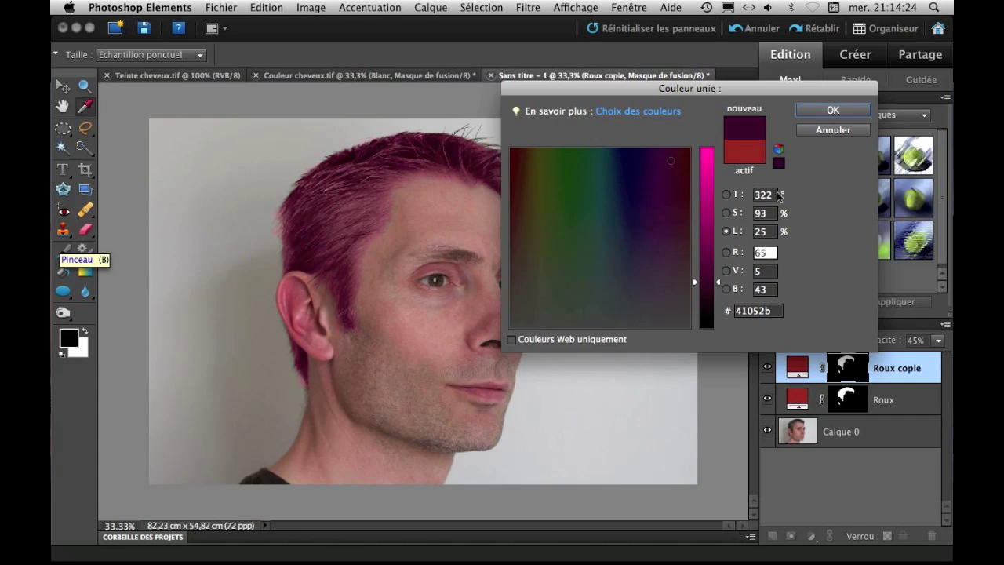
{"action": "left_click", "coordinate": [833, 110]}
Lower the Roux copie layer's opacity to 37%.
{"action": "left_click", "coordinate": [939, 346]}
{"action": "mouse_move", "coordinate": [902, 356]}
{"action": "left_mouse_down"}
{"action": "mouse_move", "coordinate": [885, 358]}
{"action": "mouse_move", "coordinate": [895, 357]}
{"action": "left_mouse_up"}
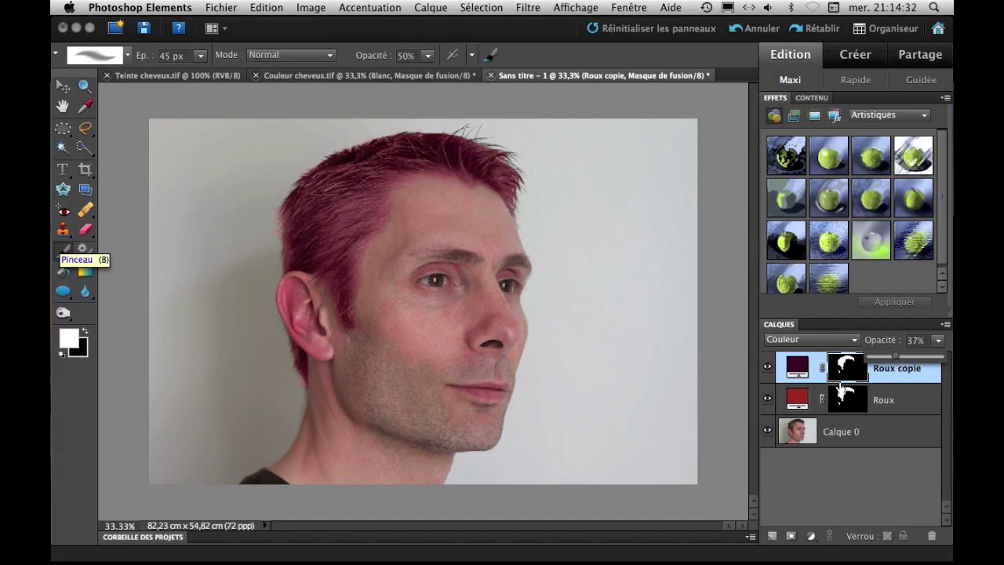
{"action": "left_click", "coordinate": [889, 389]}
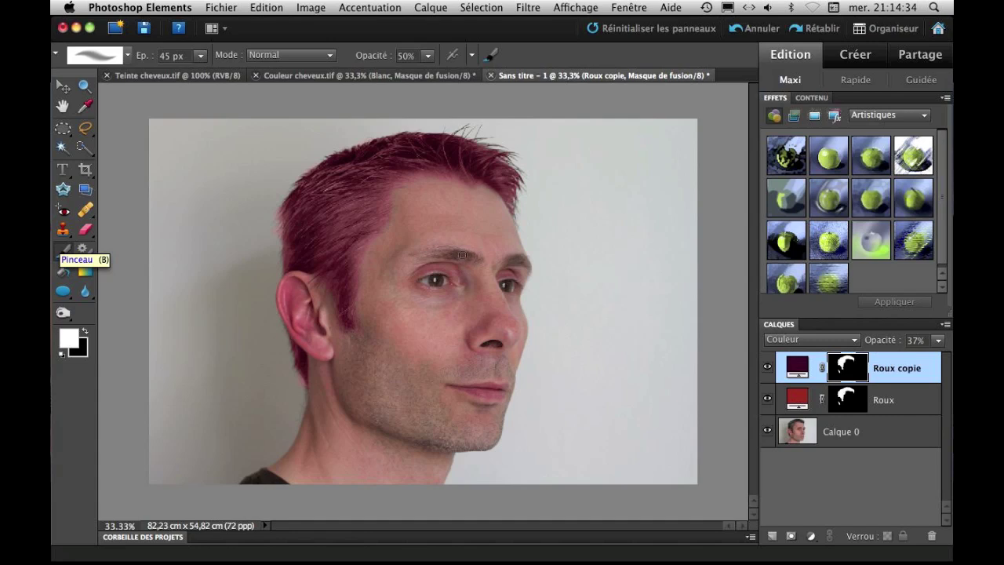
Hide the Roux copie and Roux fill layers and make black the foreground colour.
{"action": "left_click", "coordinate": [811, 400]}
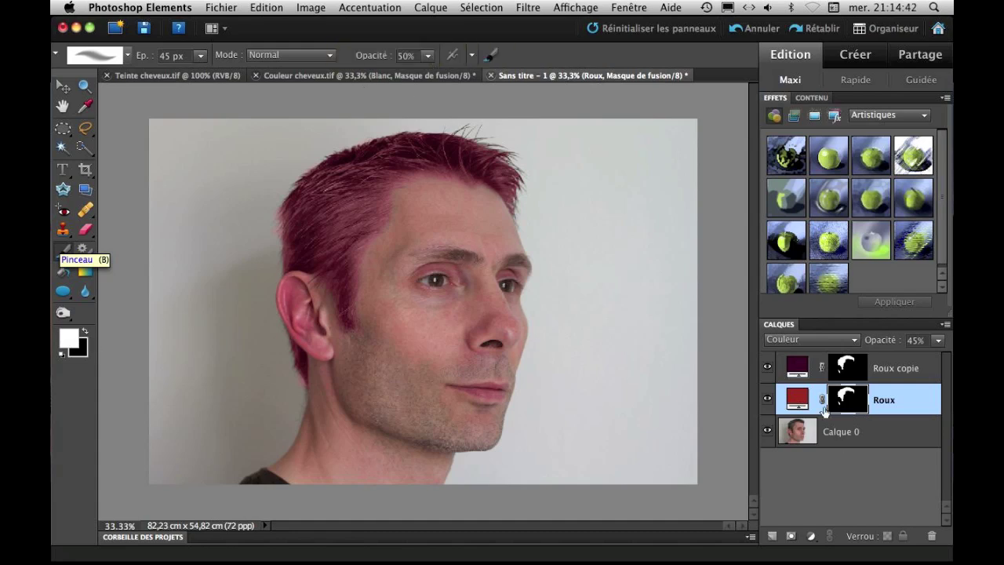
{"action": "left_click", "coordinate": [767, 366]}
{"action": "key", "text": "x"}
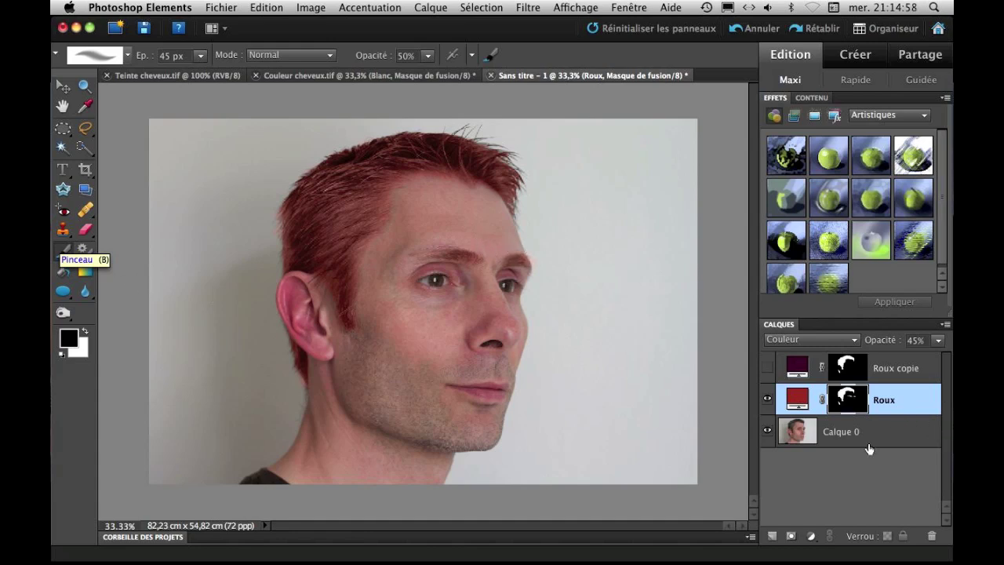
{"action": "left_click", "coordinate": [767, 398]}
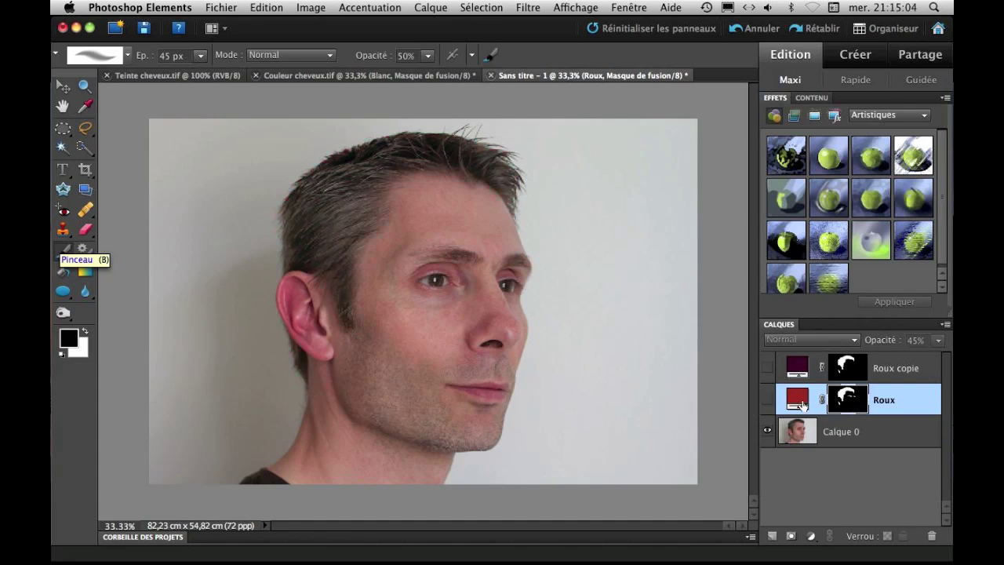
Load the Roux layer's hair mask as a selection, then select the Calque 0 photo layer.
{"action": "right_click", "coordinate": [848, 398]}
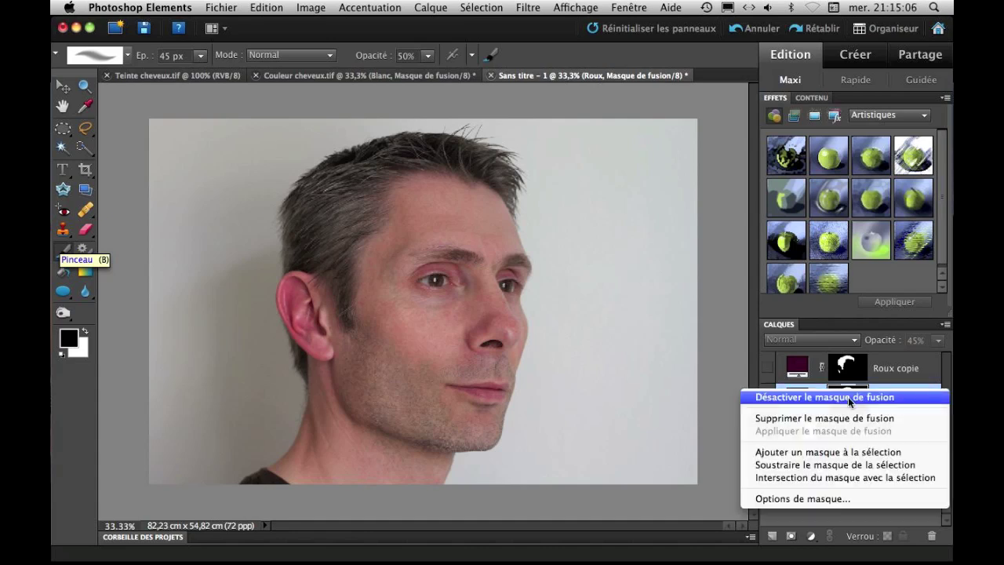
{"action": "right_click", "coordinate": [847, 370]}
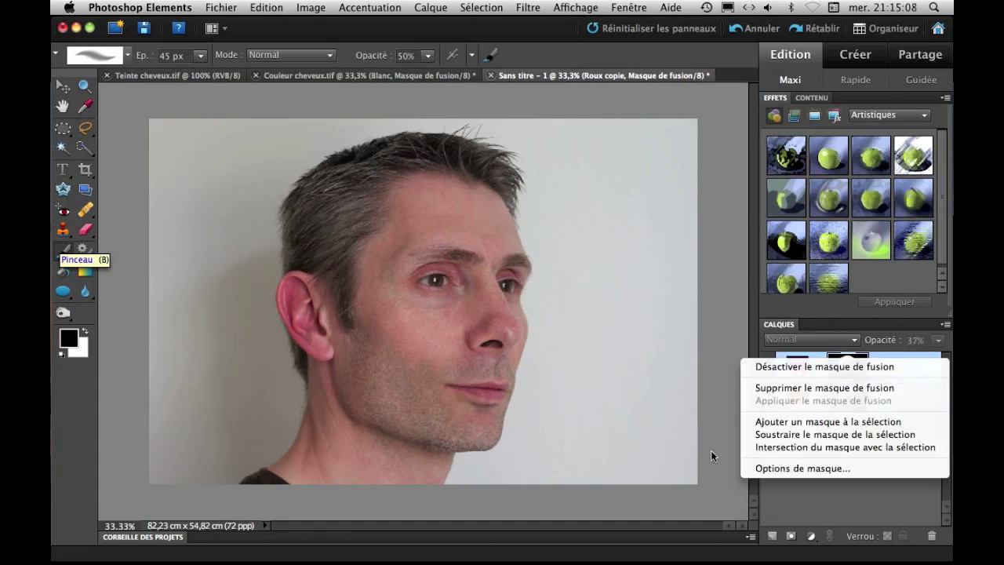
{"action": "left_click", "coordinate": [728, 502]}
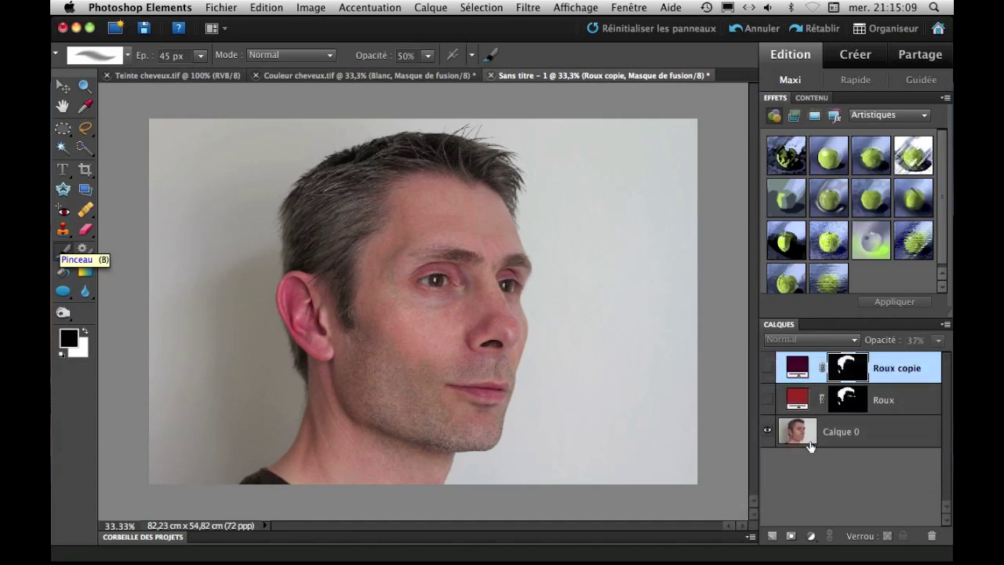
{"action": "left_click", "coordinate": [848, 398]}
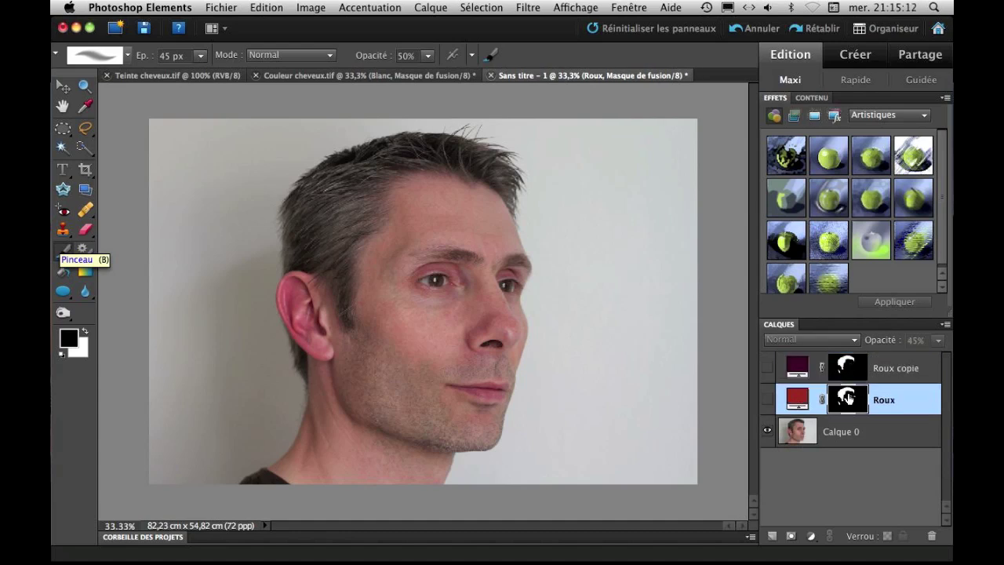
{"action": "right_click", "coordinate": [848, 398]}
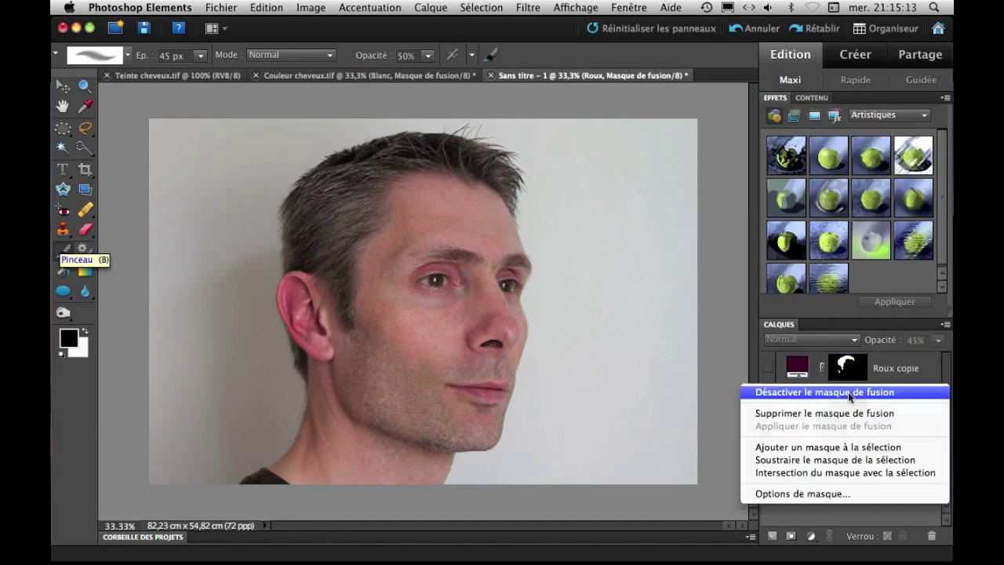
{"action": "left_click", "coordinate": [836, 448]}
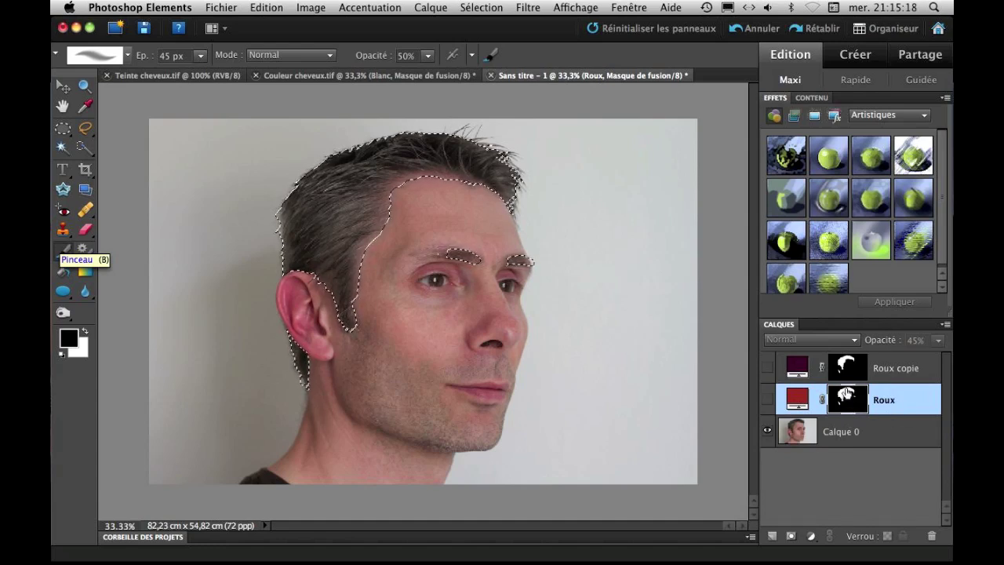
{"action": "left_click", "coordinate": [833, 431]}
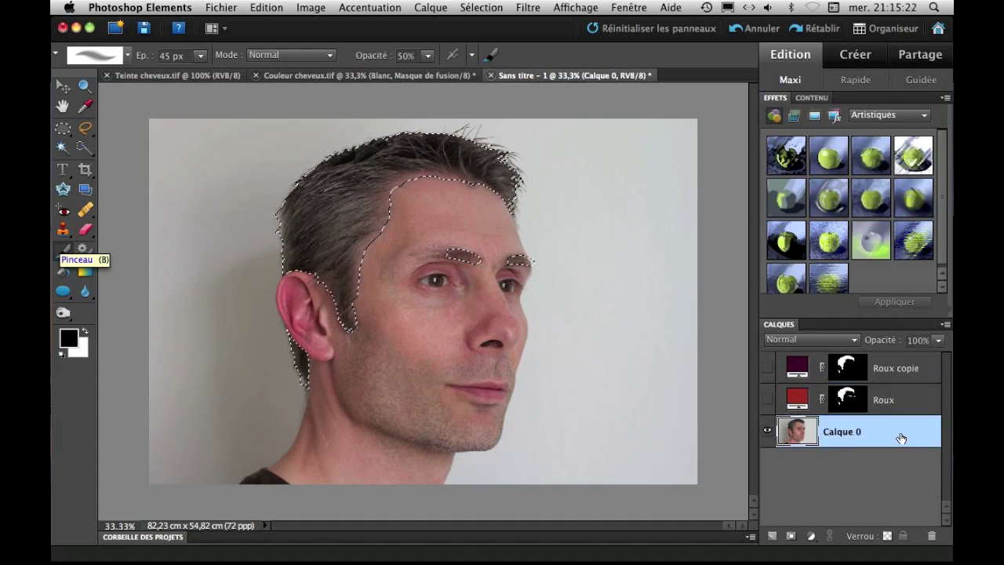
Add a Levels adjustment layer on the hair selection, darkening it with the black input slider.
{"action": "left_click", "coordinate": [811, 539]}
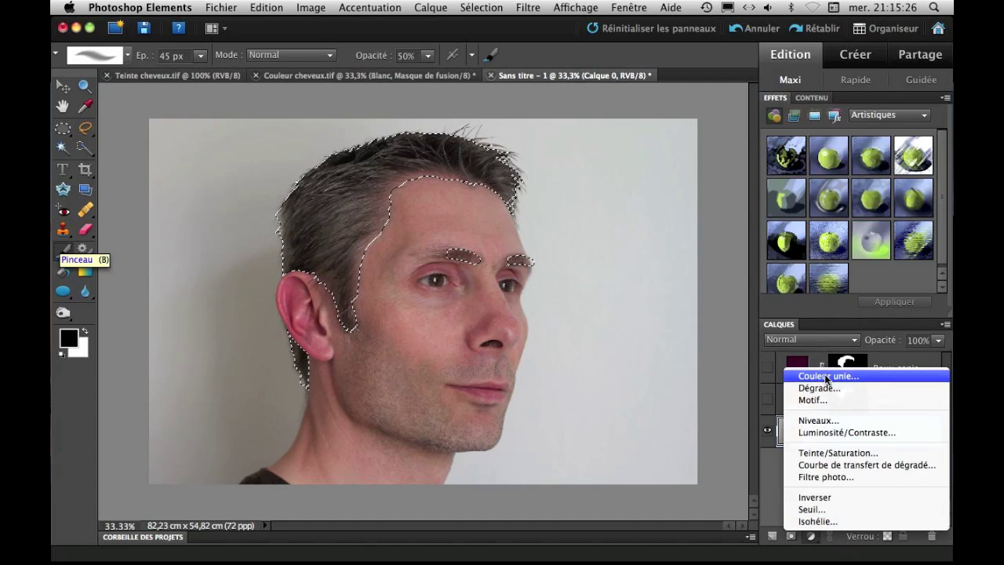
{"action": "left_click", "coordinate": [823, 423]}
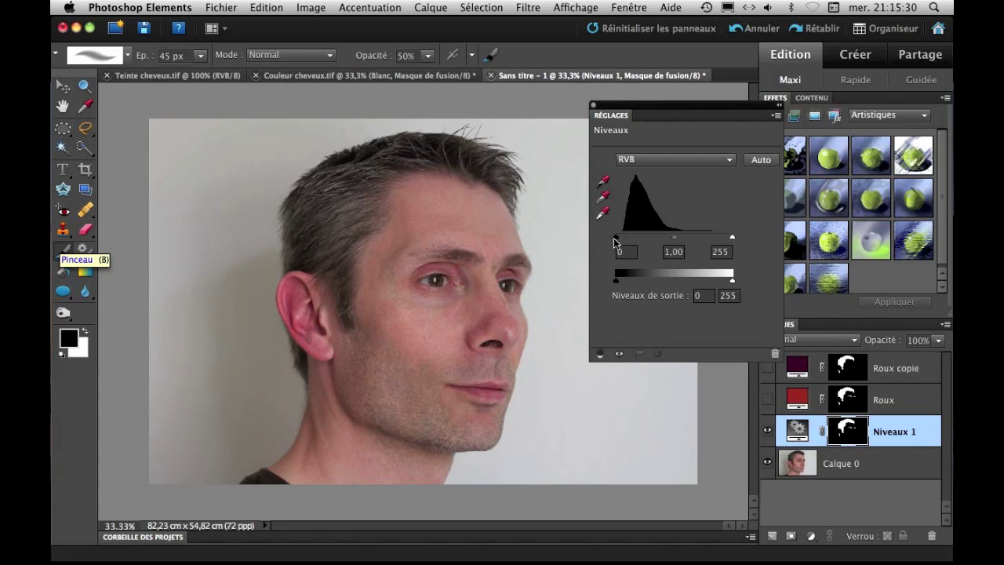
{"action": "left_click_drag", "start_coordinate": [617, 242], "coordinate": [642, 240]}
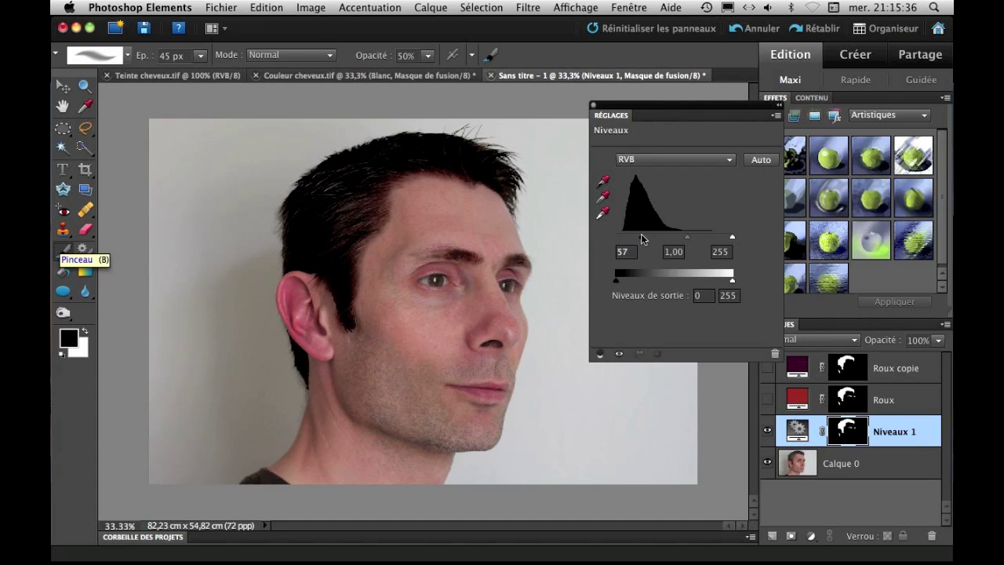
{"action": "left_click", "coordinate": [593, 104]}
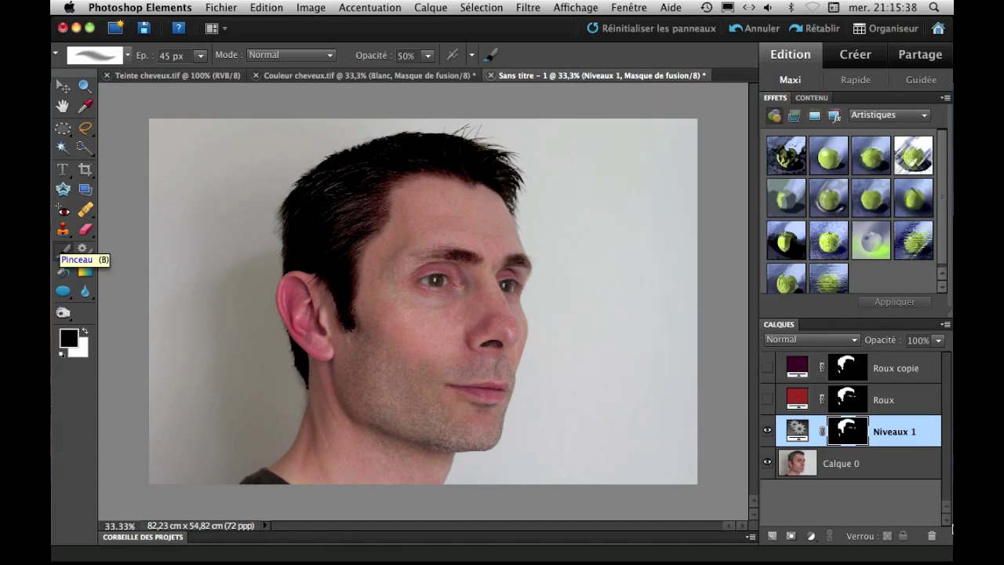
Lower the Niveaux 1 layer's opacity to 47% and ease its black input back to 40.
{"action": "left_click", "coordinate": [938, 340]}
{"action": "left_click", "coordinate": [903, 355]}
{"action": "left_click_drag", "start_coordinate": [904, 354], "coordinate": [898, 356]}
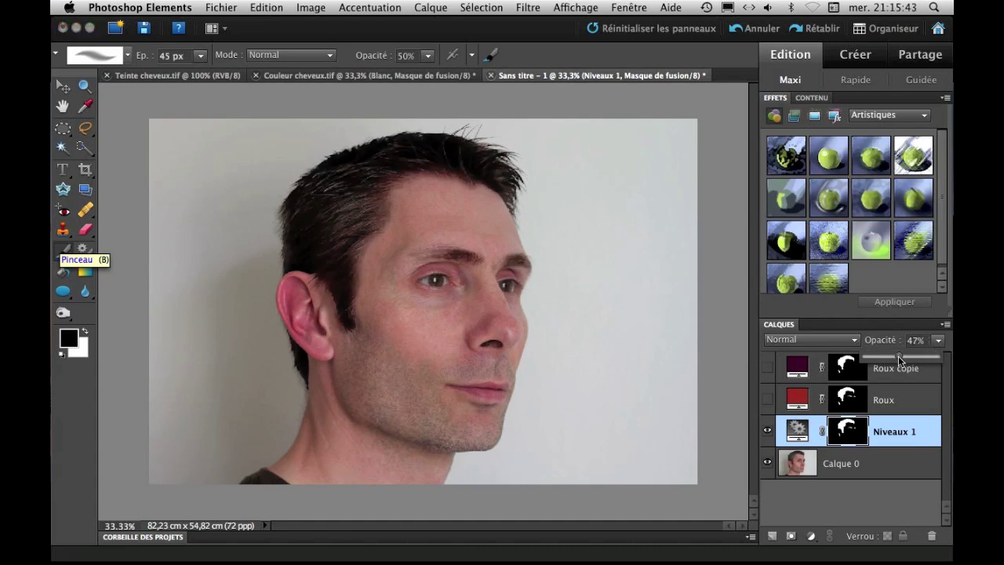
{"action": "double_click", "coordinate": [798, 436]}
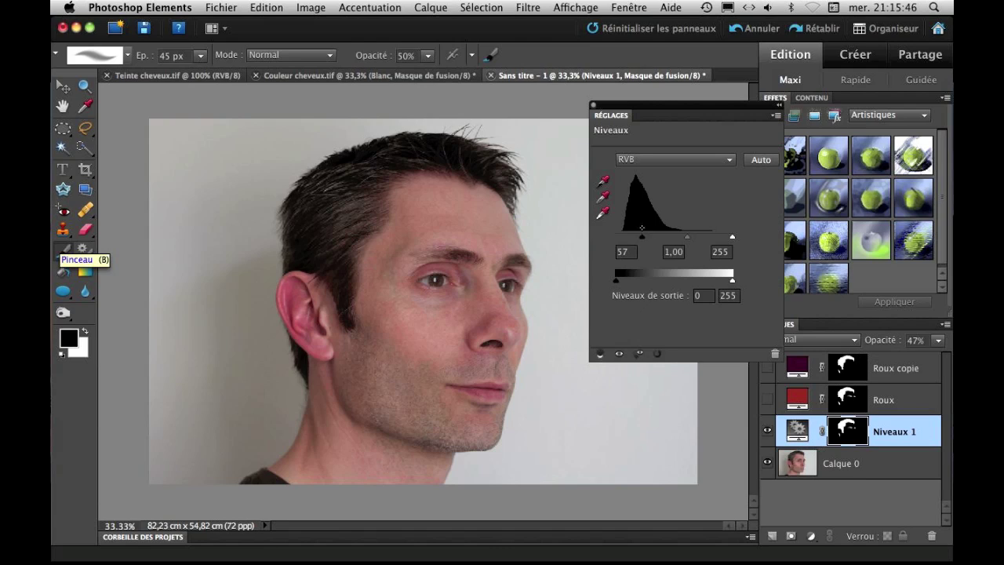
{"action": "left_click_drag", "start_coordinate": [642, 241], "coordinate": [633, 239]}
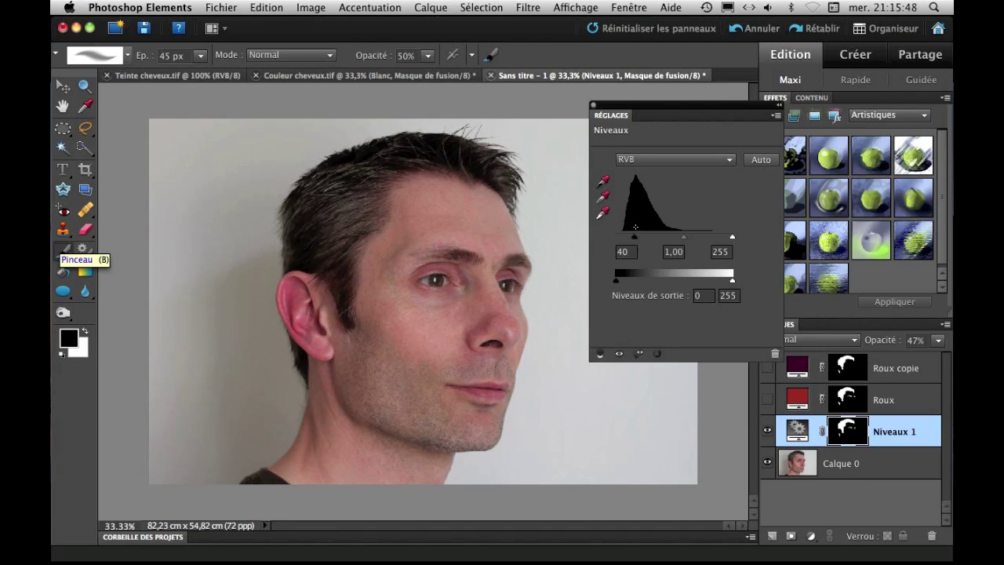
{"action": "left_click", "coordinate": [594, 106]}
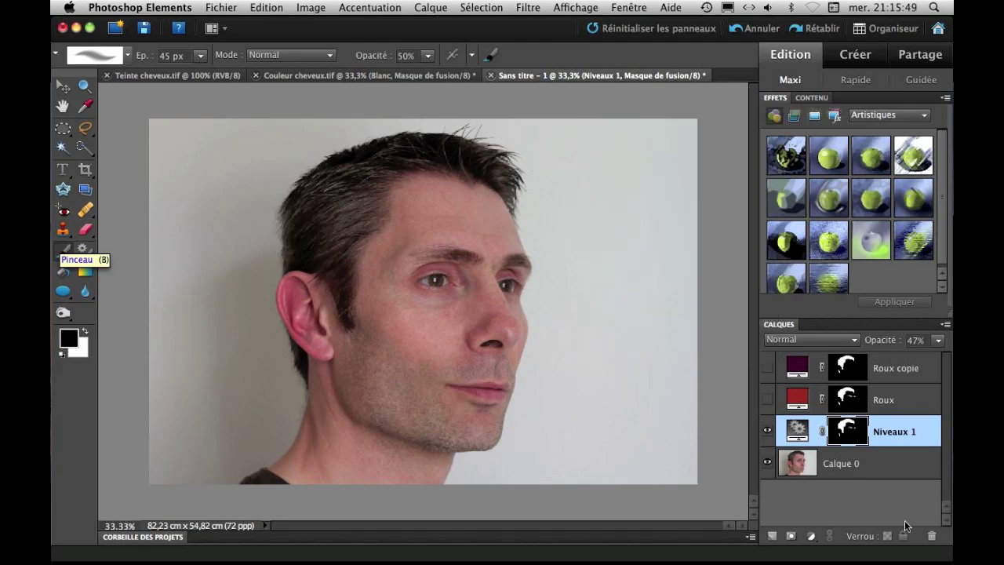
{"action": "double_click", "coordinate": [800, 431]}
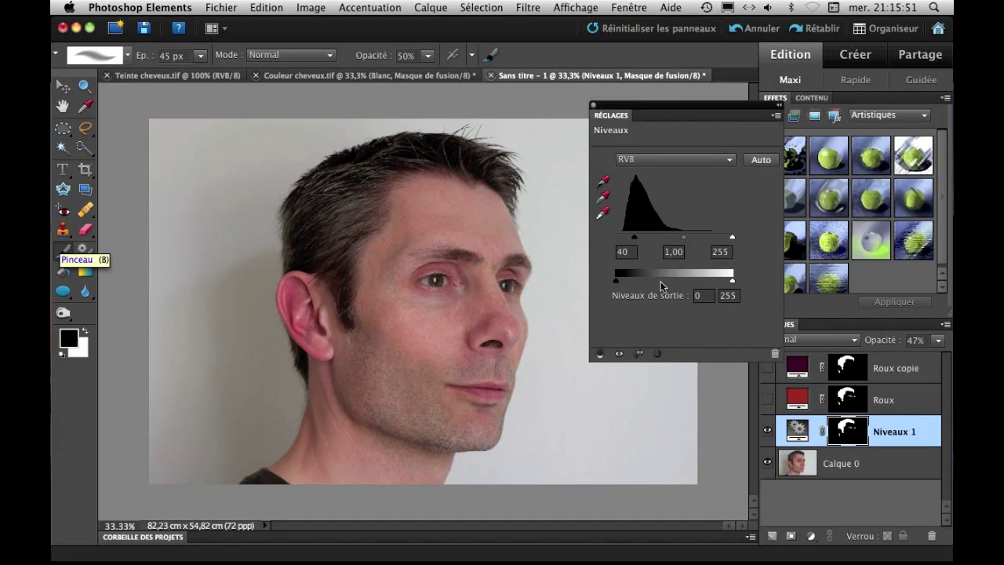
{"action": "left_click", "coordinate": [594, 106]}
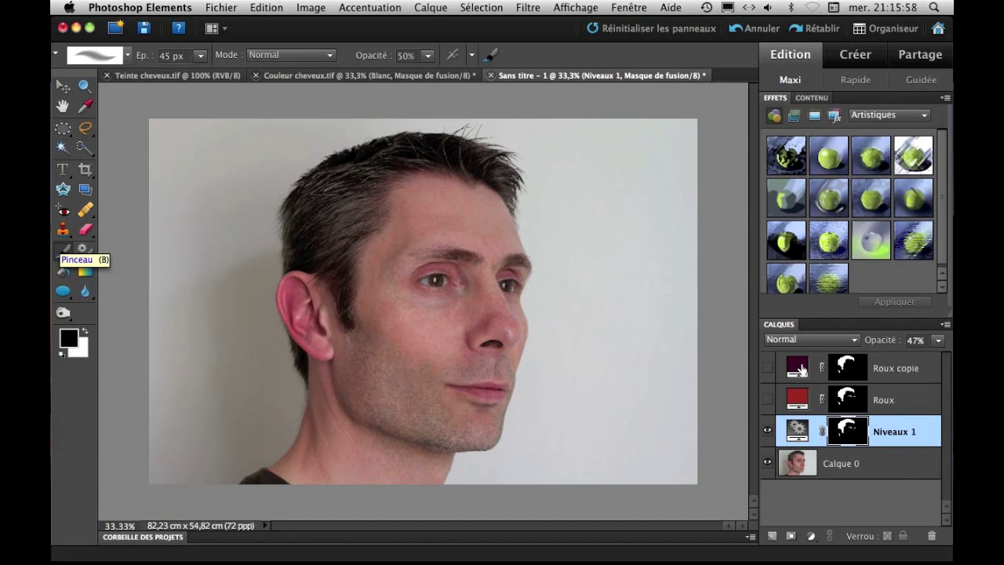
Hide Niveaux 1 and show the dark purple Roux copie fill on the hair.
{"action": "left_click", "coordinate": [767, 430]}
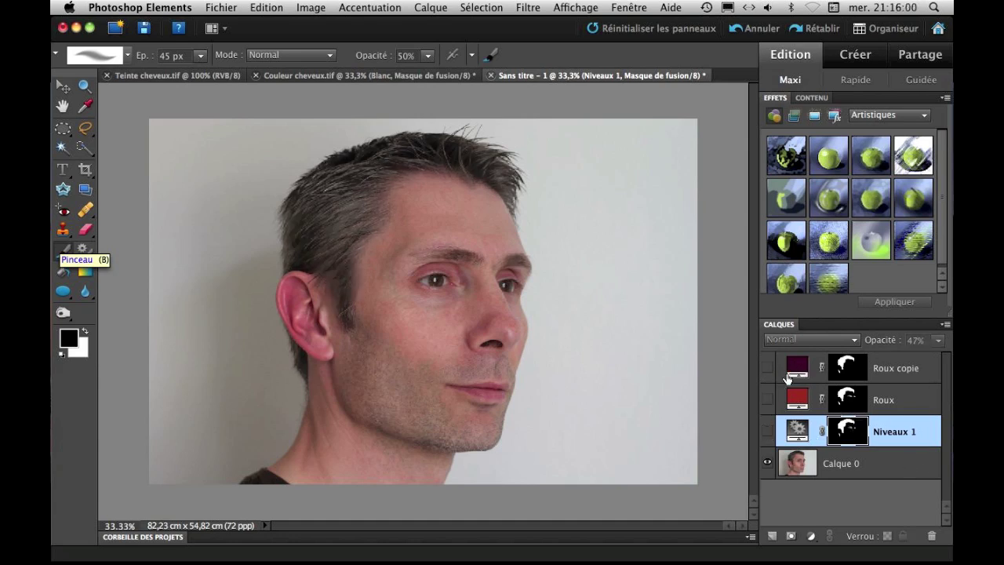
{"action": "double_click", "coordinate": [798, 369]}
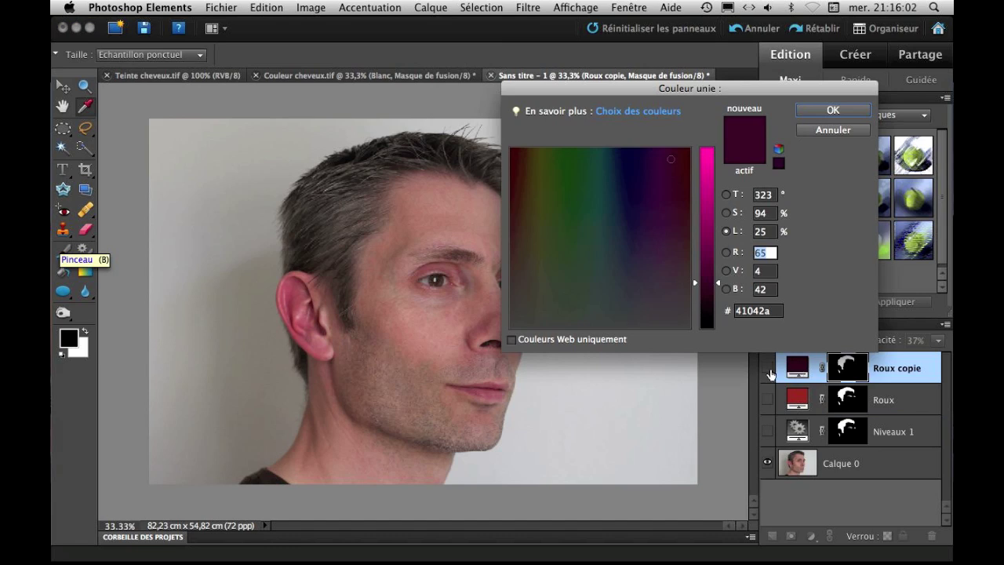
{"action": "left_click", "coordinate": [833, 111]}
{"action": "left_click", "coordinate": [767, 369]}
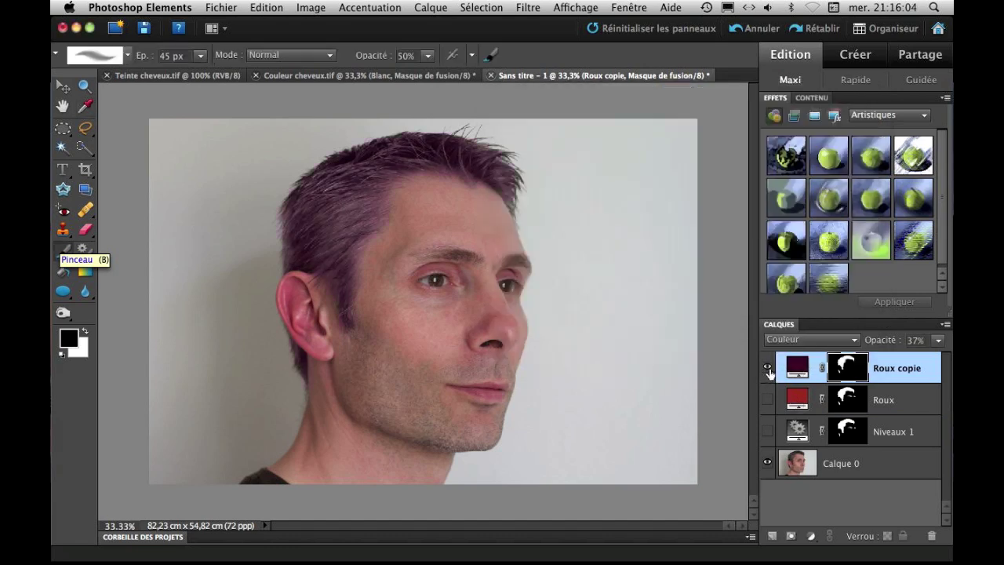
Try a black Roux copie fill at near-full opacity, undo both changes, then hide Roux copie.
{"action": "double_click", "coordinate": [797, 368]}
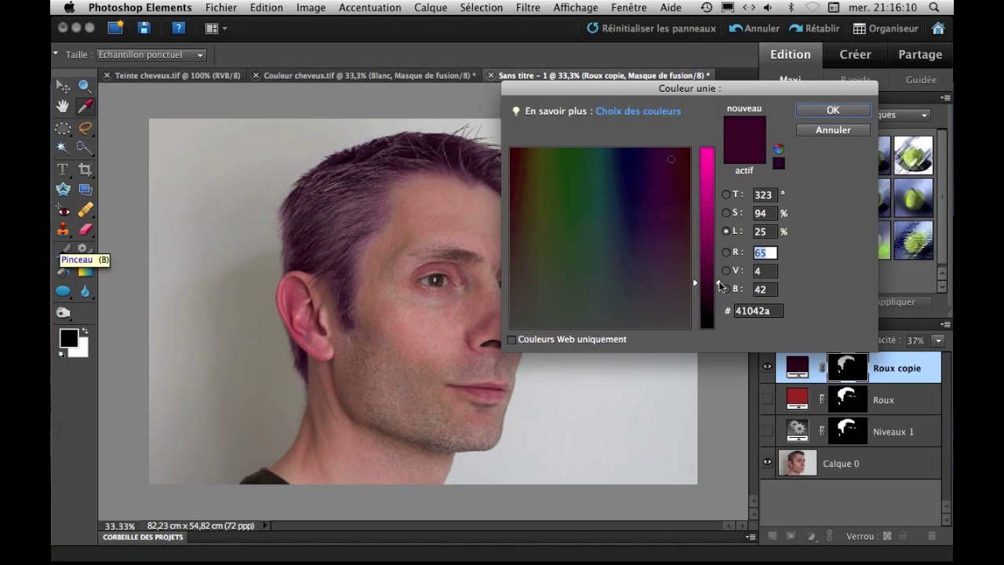
{"action": "left_click_drag", "start_coordinate": [719, 286], "coordinate": [725, 348]}
{"action": "left_click", "coordinate": [801, 115]}
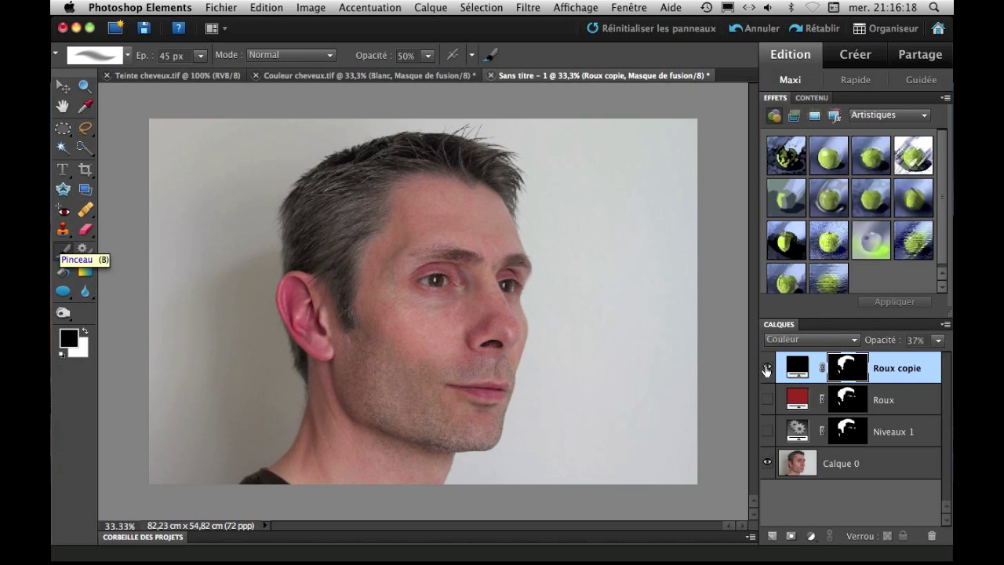
{"action": "left_click", "coordinate": [937, 340]}
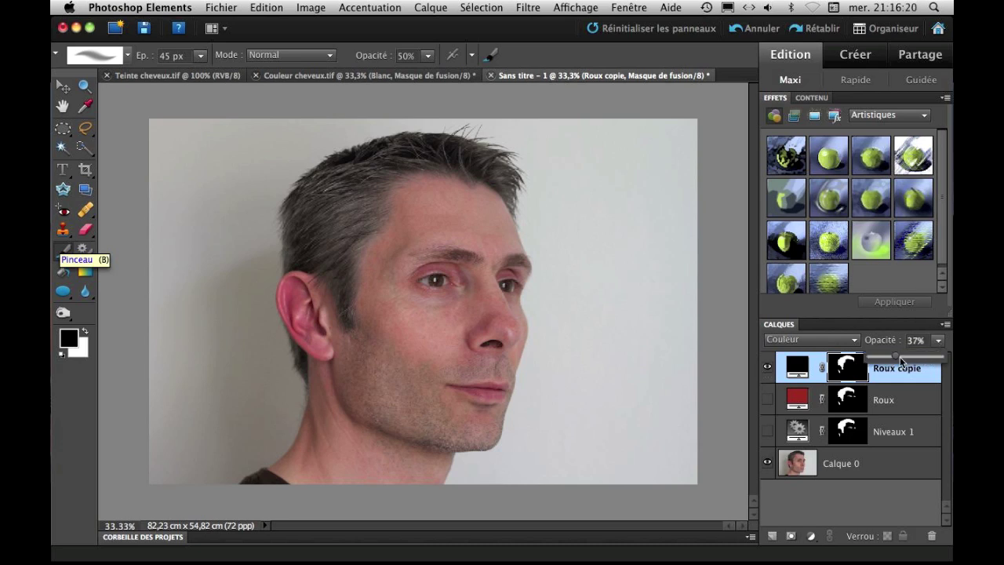
{"action": "left_click_drag", "start_coordinate": [895, 357], "coordinate": [941, 359]}
{"action": "left_click", "coordinate": [809, 343]}
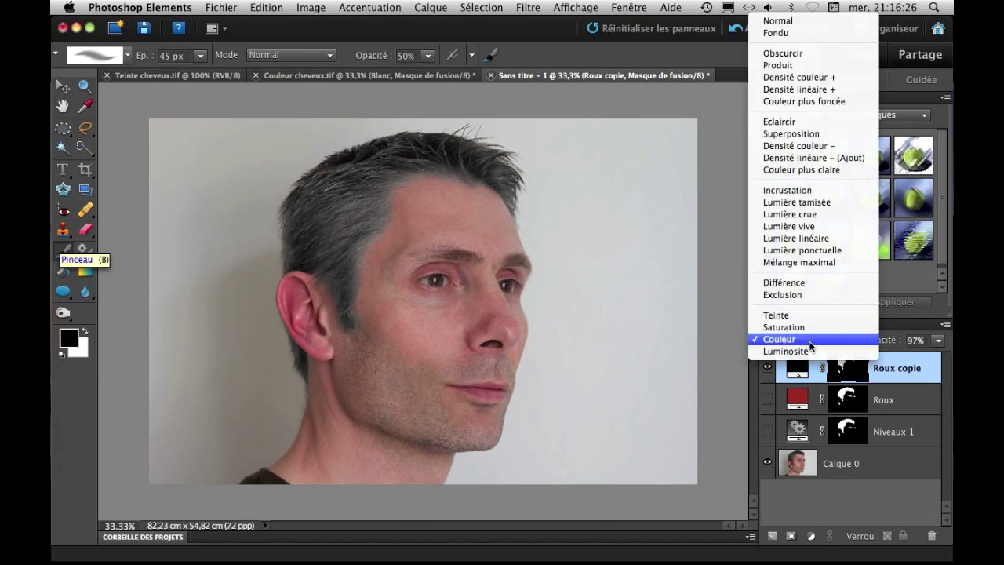
{"action": "left_click", "coordinate": [913, 367]}
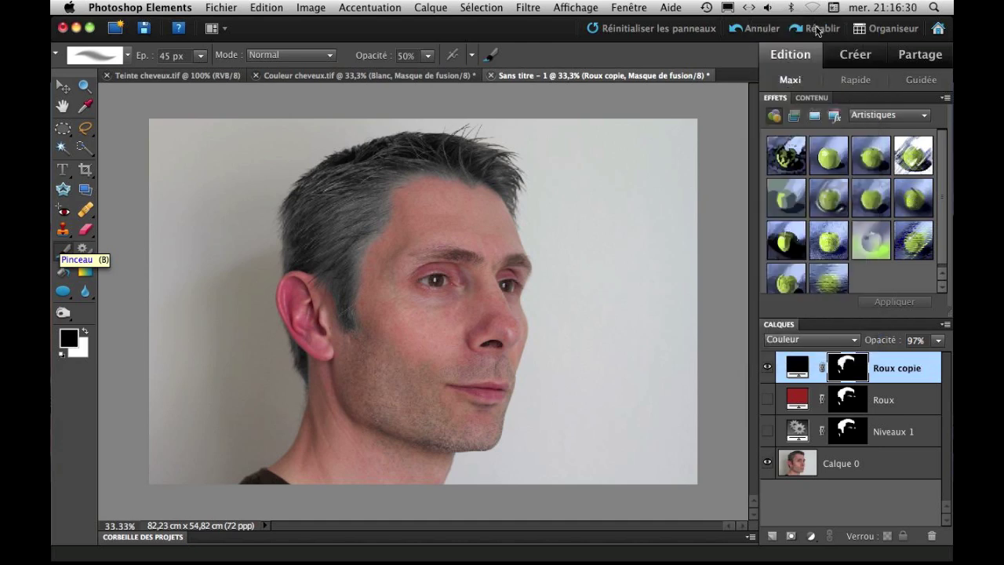
{"action": "left_click", "coordinate": [735, 32]}
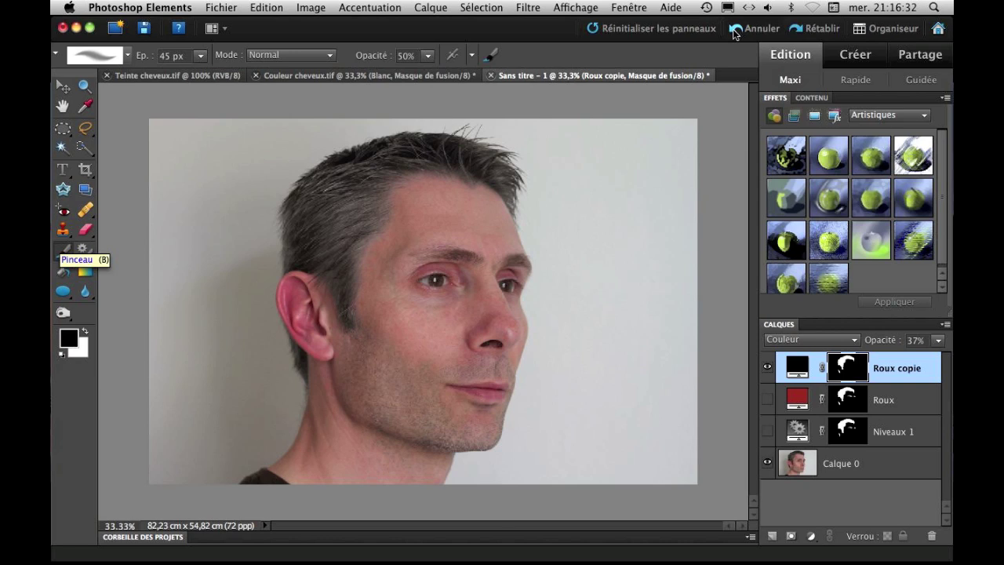
{"action": "left_click", "coordinate": [735, 31]}
{"action": "left_click", "coordinate": [767, 368]}
Show the Niveaux 1 levels layer and duplicate it.
{"action": "left_click", "coordinate": [765, 431]}
{"action": "double_click", "coordinate": [797, 431]}
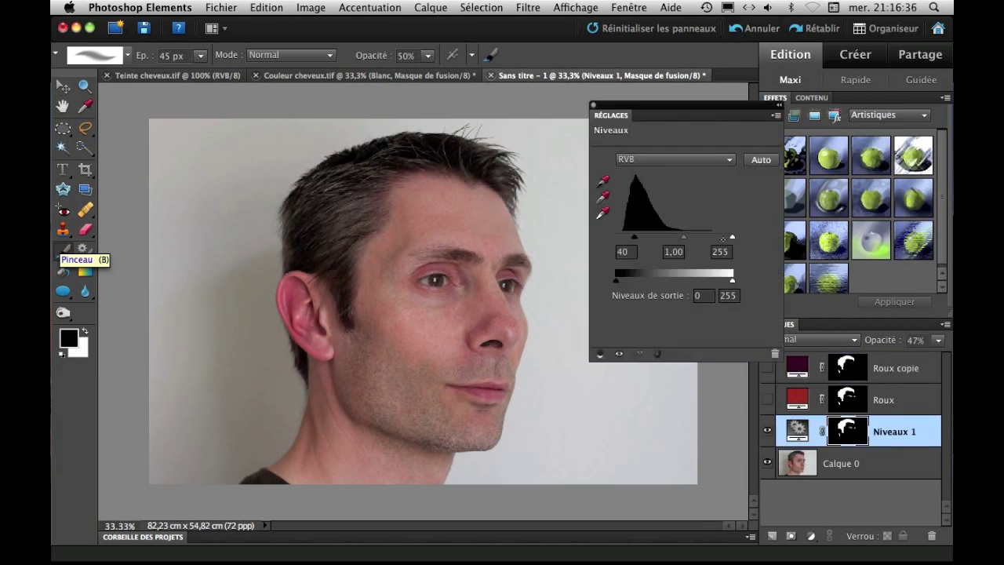
{"action": "left_click", "coordinate": [593, 107]}
{"action": "left_click_drag", "start_coordinate": [800, 431], "coordinate": [772, 535]}
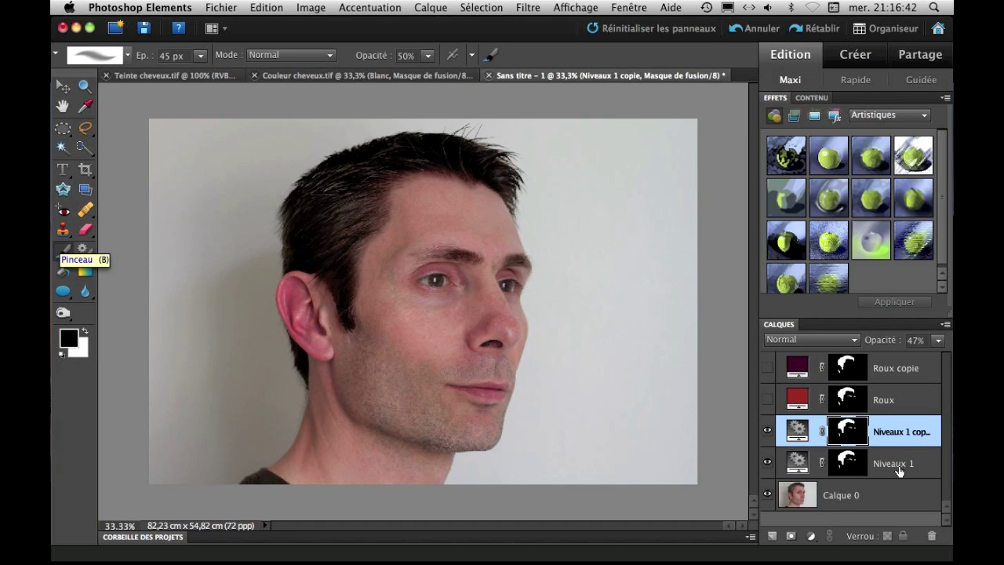
Rename the original levels layer 'Brun' and the copy 'Blanc'.
{"action": "double_click", "coordinate": [894, 464]}
{"action": "type", "text": "Br"}
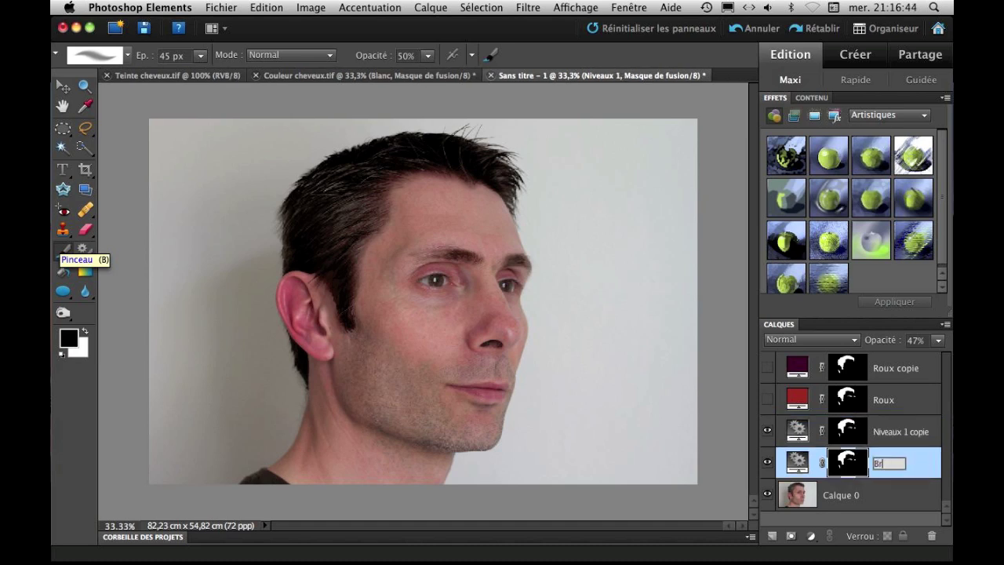
{"action": "type", "text": "un"}
{"action": "key", "text": "Return"}
{"action": "double_click", "coordinate": [902, 432]}
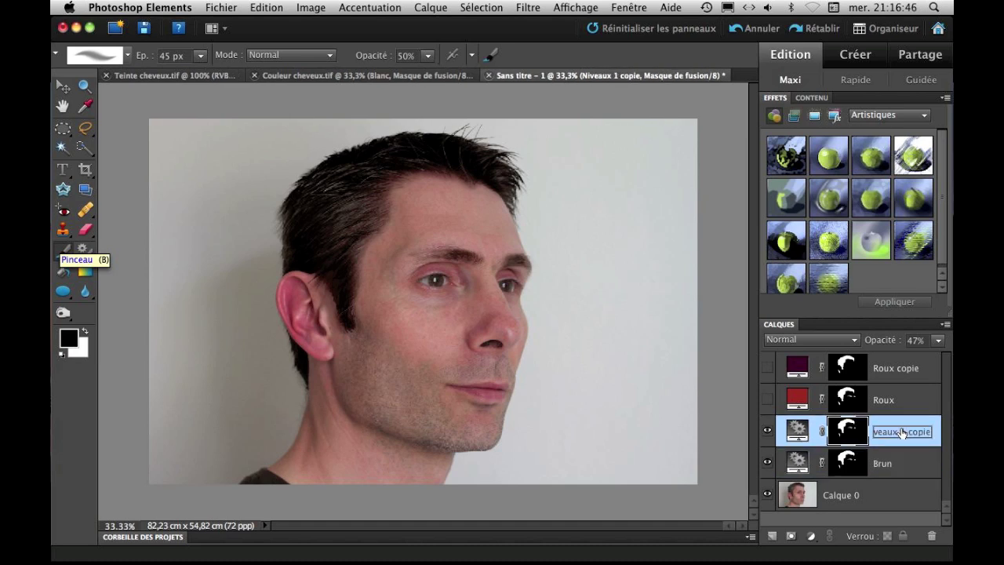
{"action": "type", "text": "Blanc"}
{"action": "key", "text": "Return"}
Set Blanc's input levels to 0, 1,22 and 196 at 98% opacity, with Brun hidden.
{"action": "double_click", "coordinate": [797, 431]}
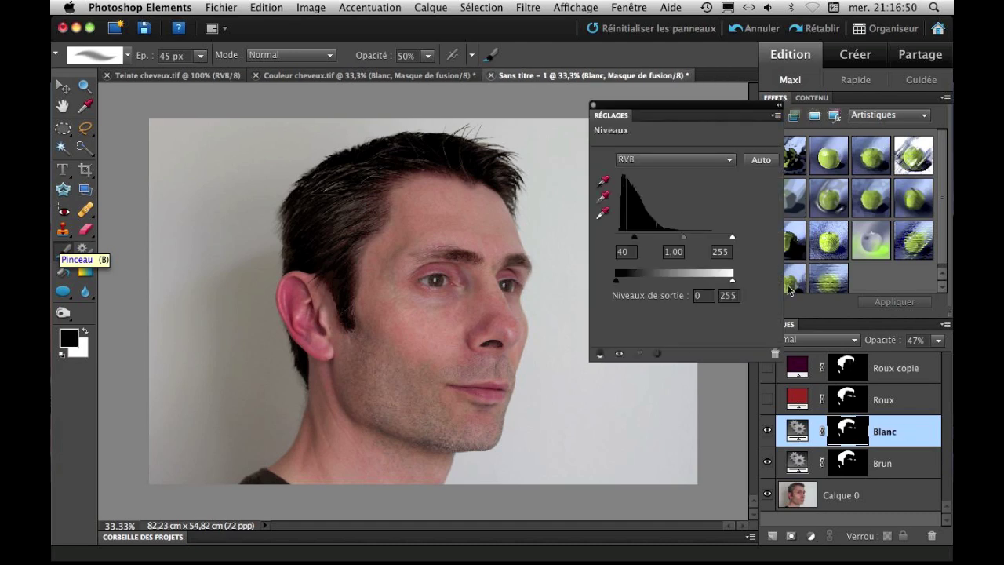
{"action": "left_click_drag", "start_coordinate": [635, 238], "coordinate": [616, 238]}
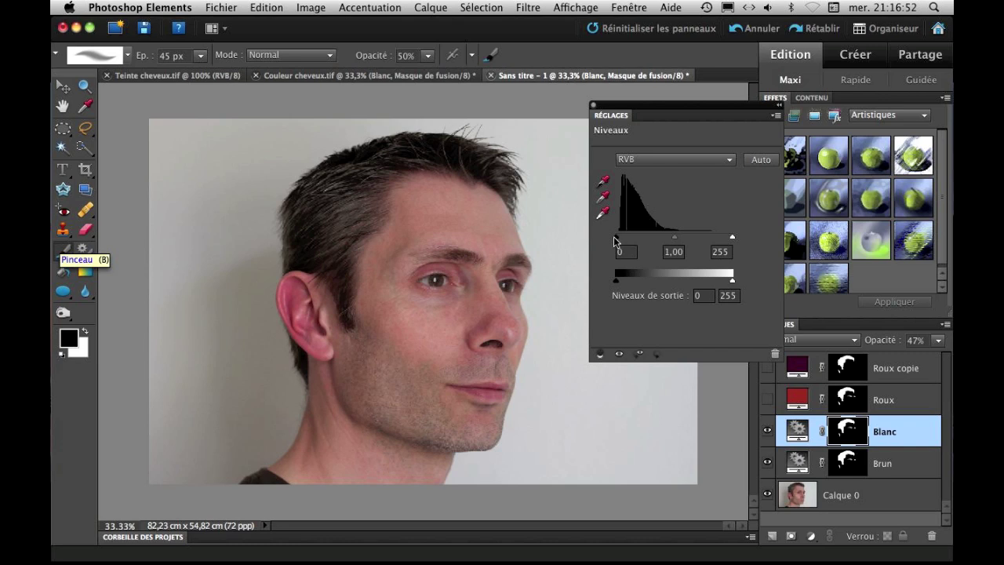
{"action": "left_click_drag", "start_coordinate": [733, 237], "coordinate": [714, 242]}
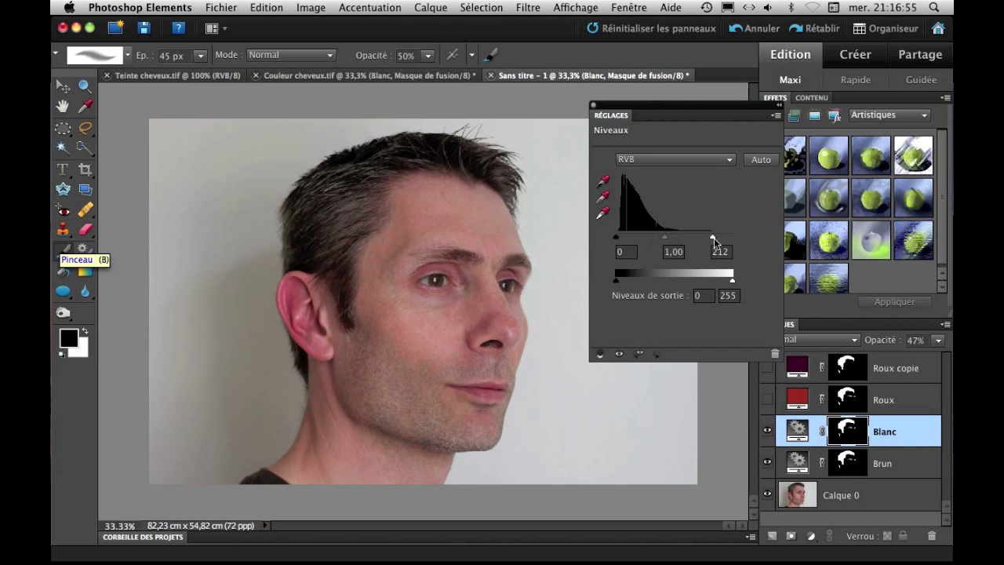
{"action": "left_click", "coordinate": [938, 339]}
{"action": "left_click_drag", "start_coordinate": [906, 357], "coordinate": [942, 357]}
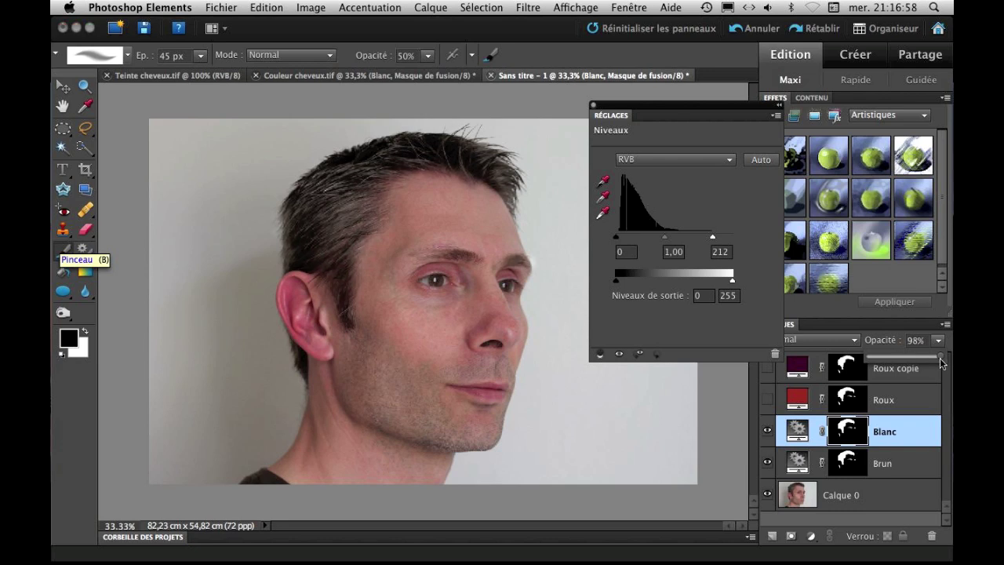
{"action": "left_click", "coordinate": [768, 464]}
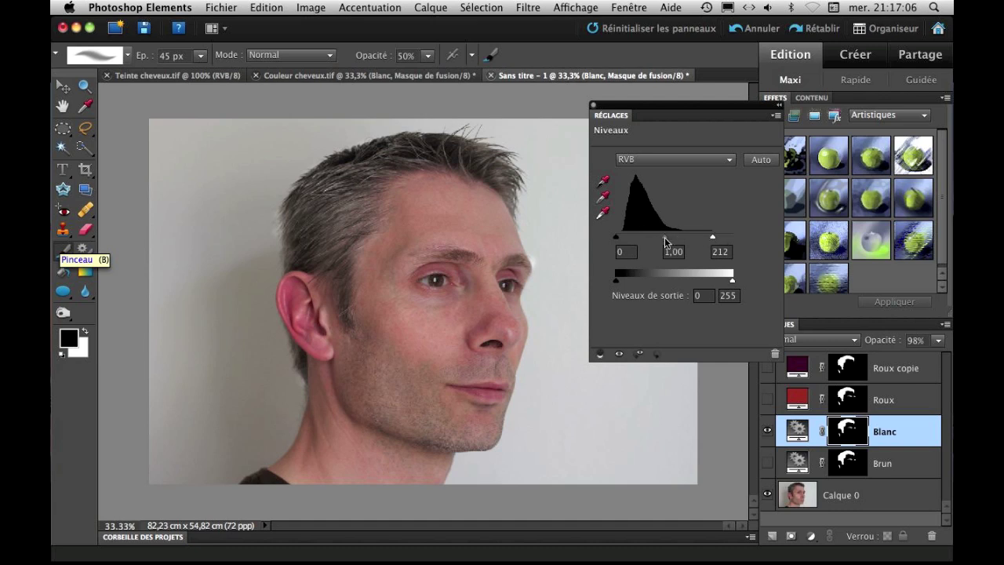
{"action": "left_click_drag", "start_coordinate": [664, 241], "coordinate": [704, 241]}
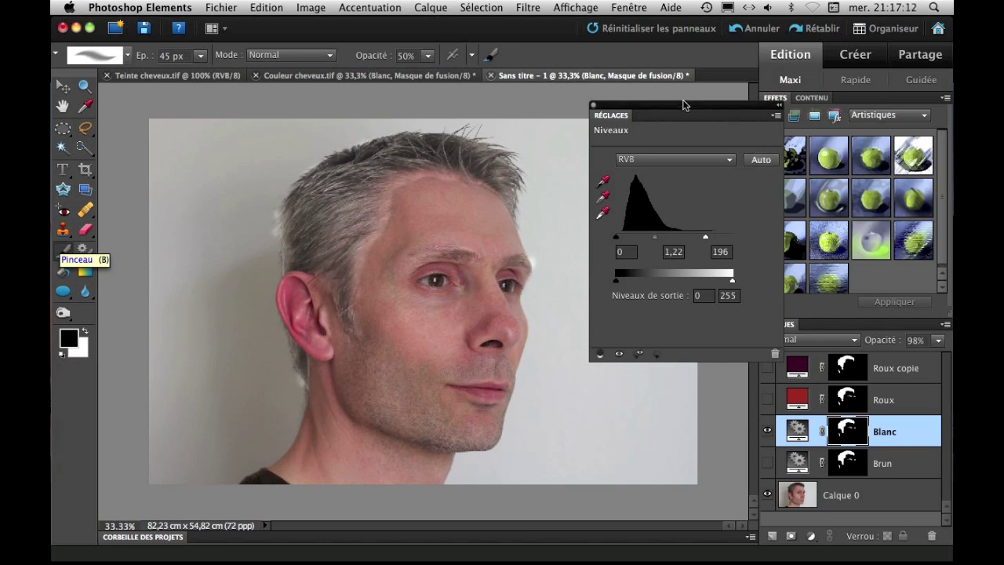
{"action": "left_click", "coordinate": [593, 104]}
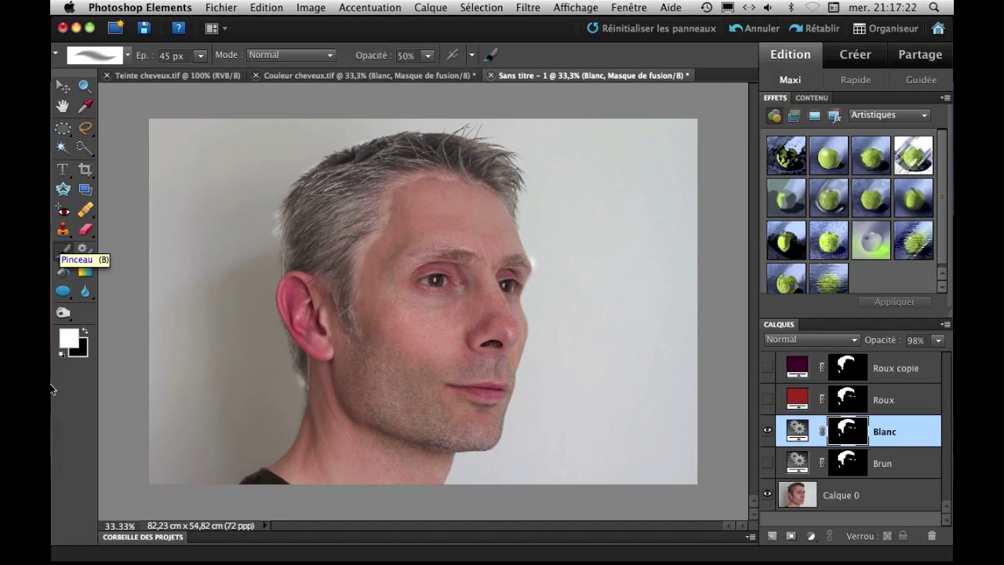
Make black the painting colour and choose a 65 px brush.
{"action": "left_click", "coordinate": [85, 332]}
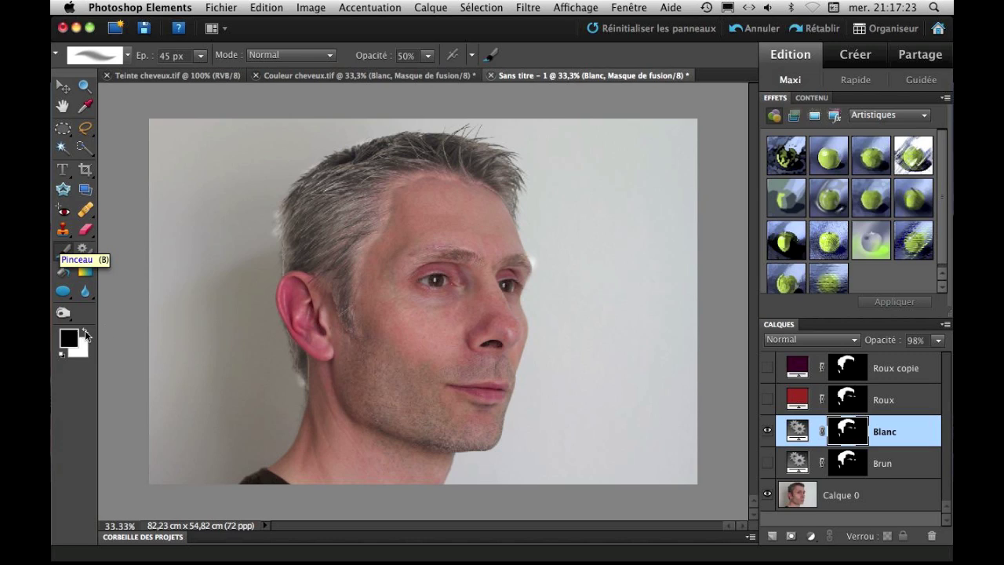
{"action": "right_click", "coordinate": [372, 253]}
{"action": "left_click", "coordinate": [507, 179]}
{"action": "left_click", "coordinate": [372, 246]}
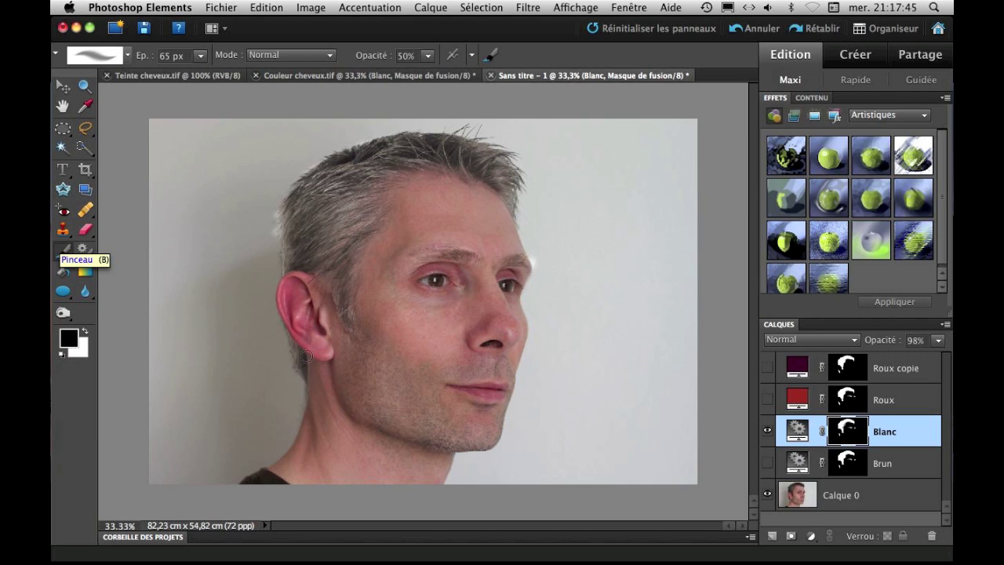
Paint the Blanc mask black along the neck edge, top of the hair and behind the ear.
{"action": "mouse_move", "coordinate": [309, 388]}
{"action": "left_mouse_down"}
{"action": "mouse_move", "coordinate": [280, 261]}
{"action": "mouse_move", "coordinate": [280, 290]}
{"action": "mouse_move", "coordinate": [275, 215]}
{"action": "mouse_move", "coordinate": [281, 261]}
{"action": "mouse_move", "coordinate": [278, 204]}
{"action": "mouse_move", "coordinate": [279, 281]}
{"action": "mouse_move", "coordinate": [277, 200]}
{"action": "mouse_move", "coordinate": [337, 148]}
{"action": "mouse_move", "coordinate": [280, 207]}
{"action": "mouse_move", "coordinate": [288, 279]}
{"action": "left_mouse_up"}
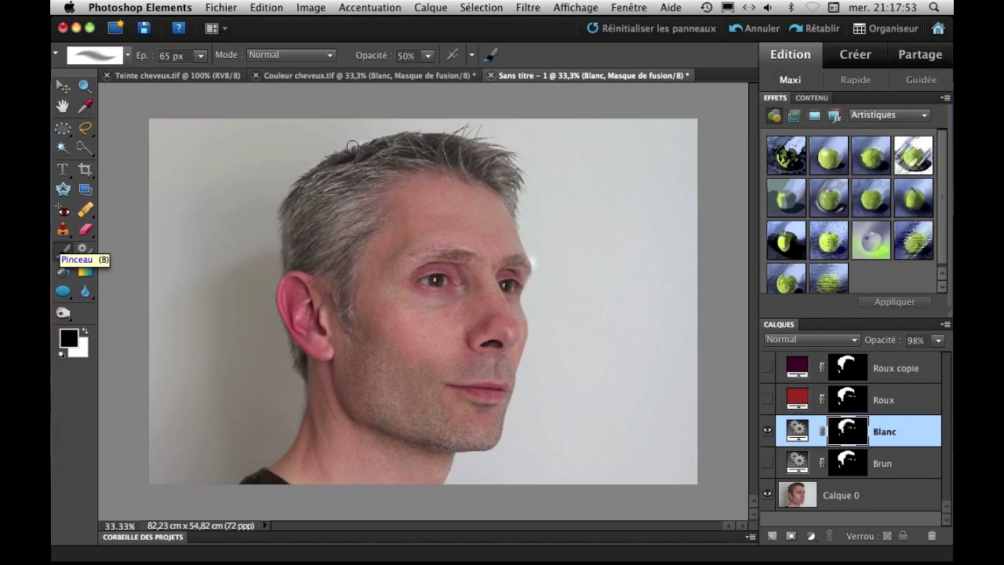
{"action": "left_click_drag", "start_coordinate": [361, 147], "coordinate": [487, 145]}
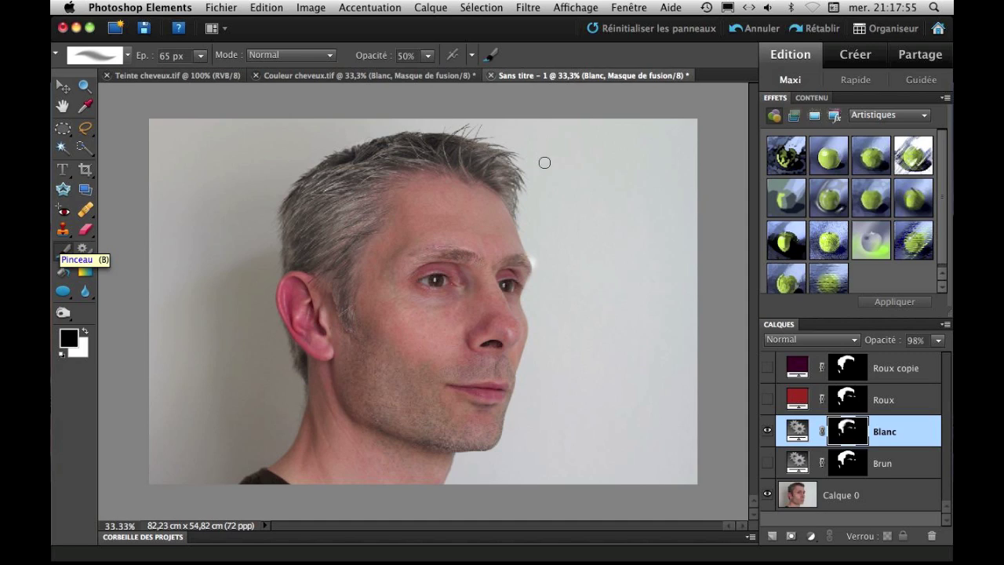
{"action": "mouse_move", "coordinate": [367, 251]}
{"action": "left_mouse_down"}
{"action": "mouse_move", "coordinate": [358, 321]}
{"action": "mouse_move", "coordinate": [325, 287]}
{"action": "mouse_move", "coordinate": [340, 321]}
{"action": "mouse_move", "coordinate": [322, 292]}
{"action": "left_mouse_up"}
{"action": "left_click", "coordinate": [767, 430]}
{"action": "left_click", "coordinate": [769, 367]}
{"action": "left_click", "coordinate": [770, 371]}
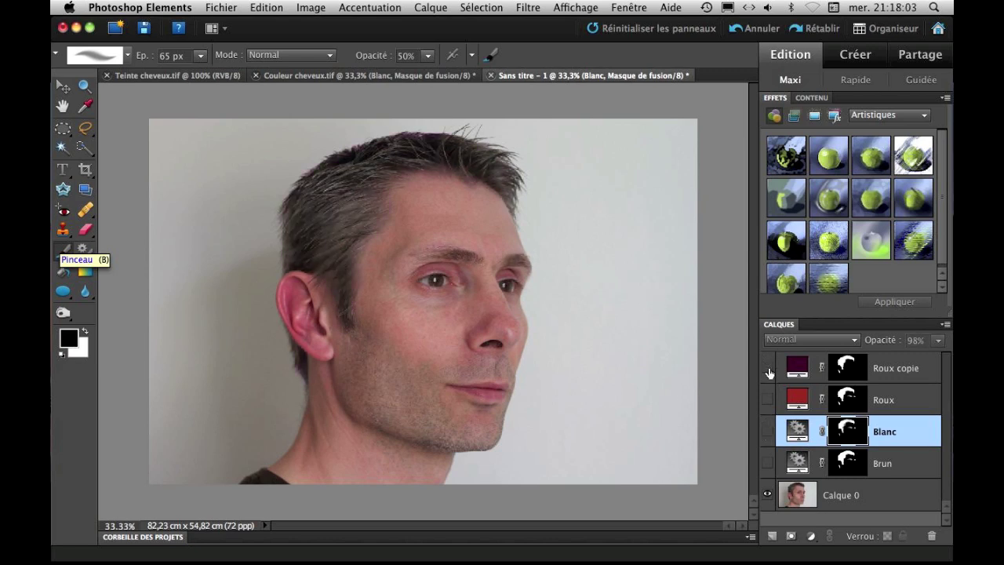
{"action": "left_click", "coordinate": [768, 400]}
{"action": "left_click", "coordinate": [769, 431]}
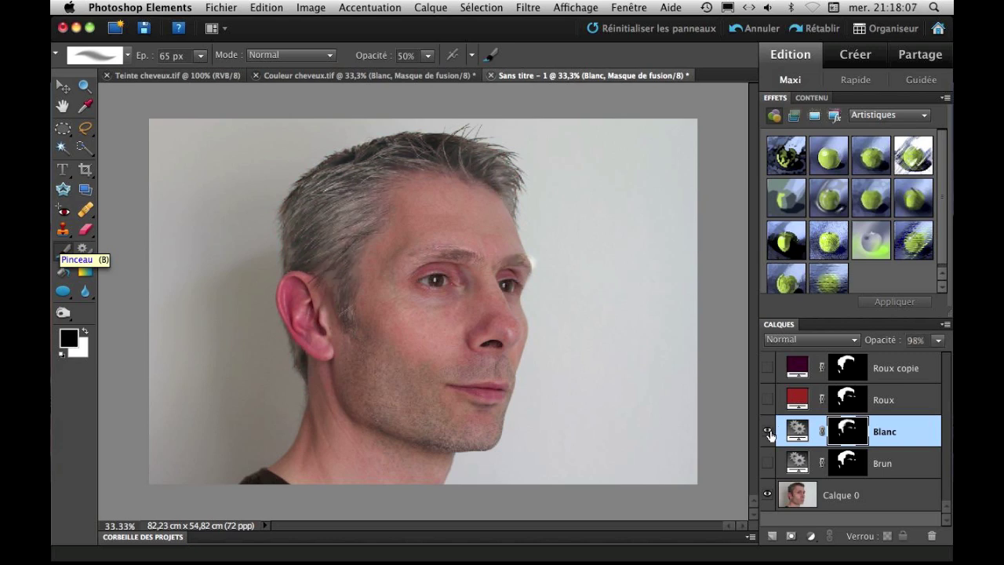
{"action": "left_click", "coordinate": [769, 431]}
{"action": "left_click", "coordinate": [767, 463]}
{"action": "left_click", "coordinate": [767, 464]}
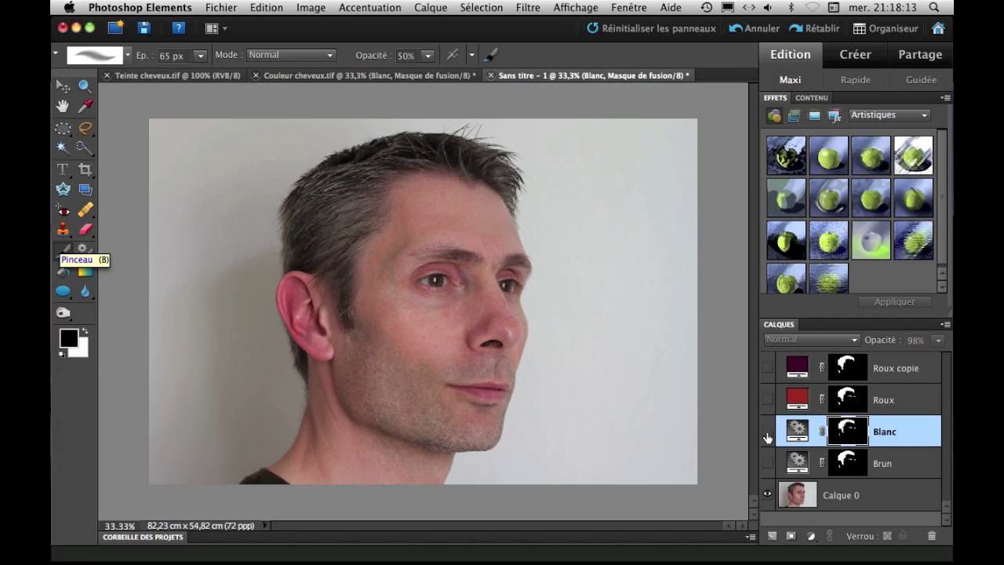
{"action": "left_click", "coordinate": [767, 434]}
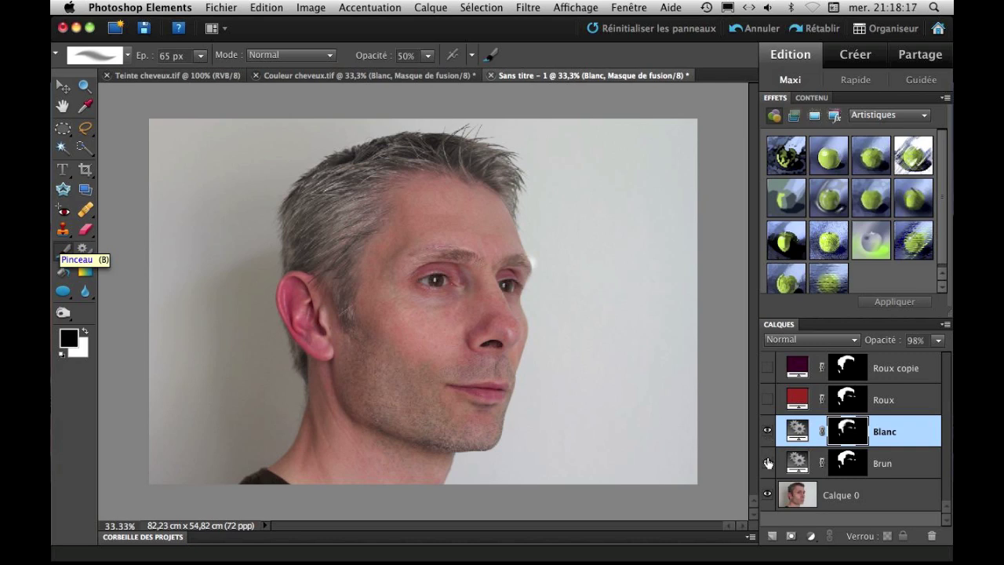
{"action": "left_click", "coordinate": [767, 462]}
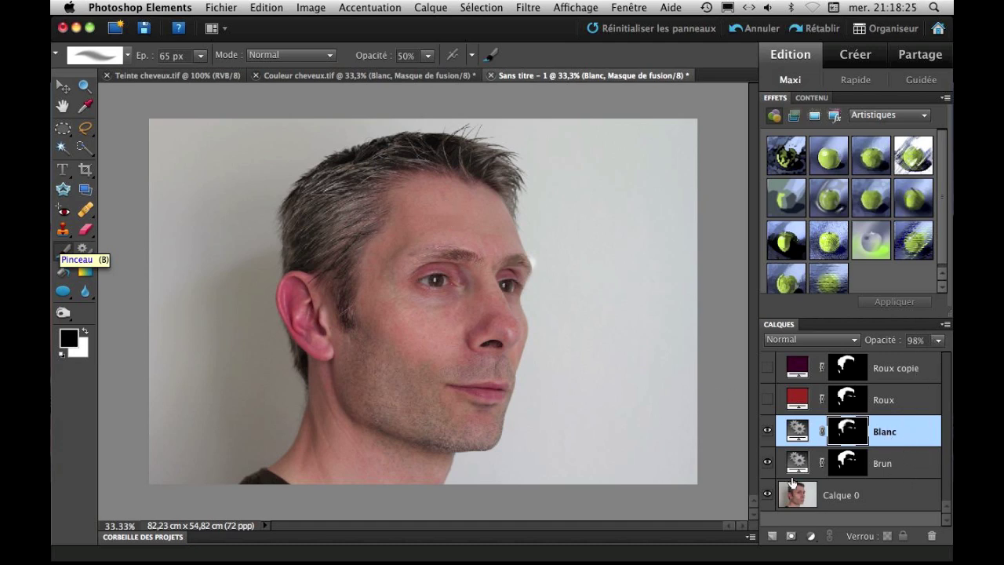
{"action": "left_click", "coordinate": [767, 463]}
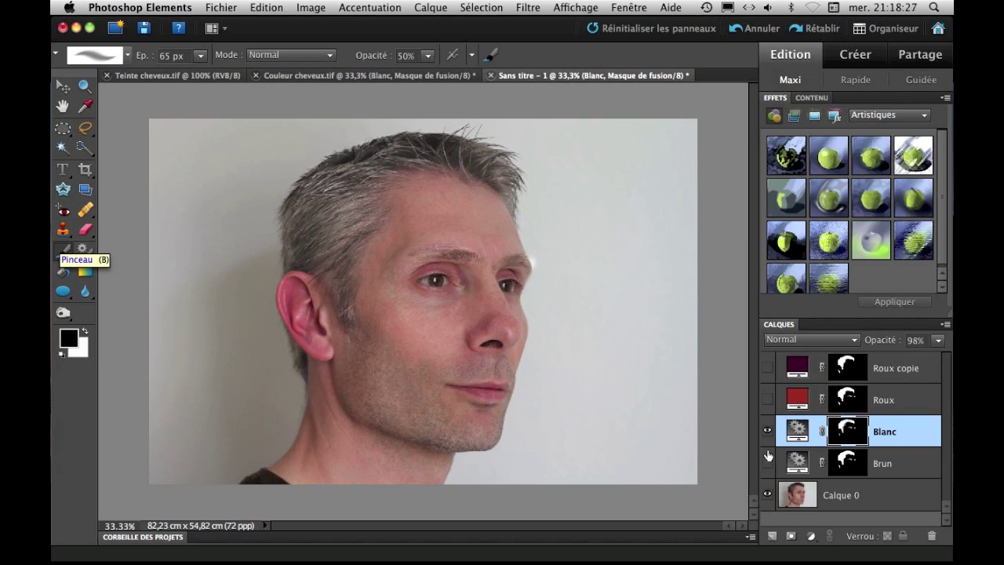